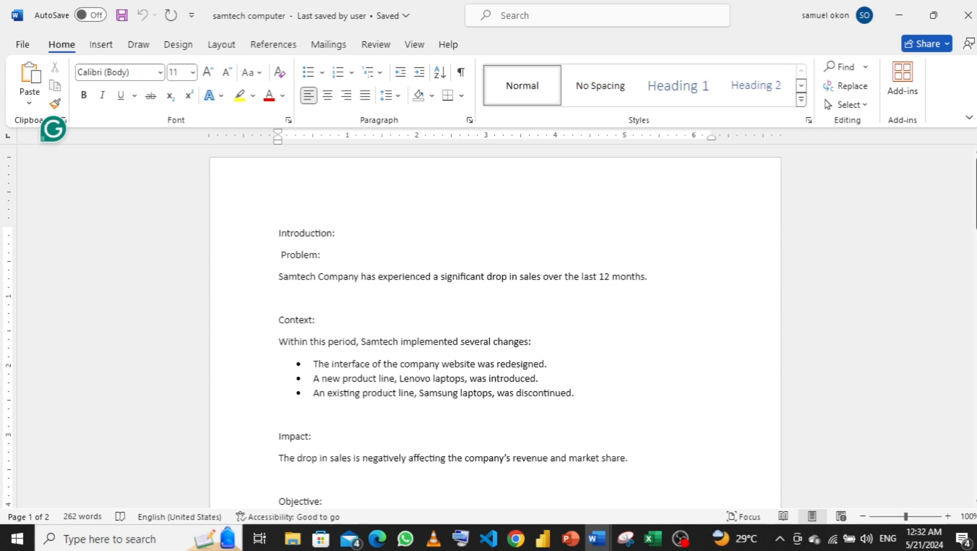
Read through the Samtech project brief from the problem statement to the recommendations
{"action": "left_click_drag", "start_coordinate": [975, 203], "coordinate": [974, 251]}
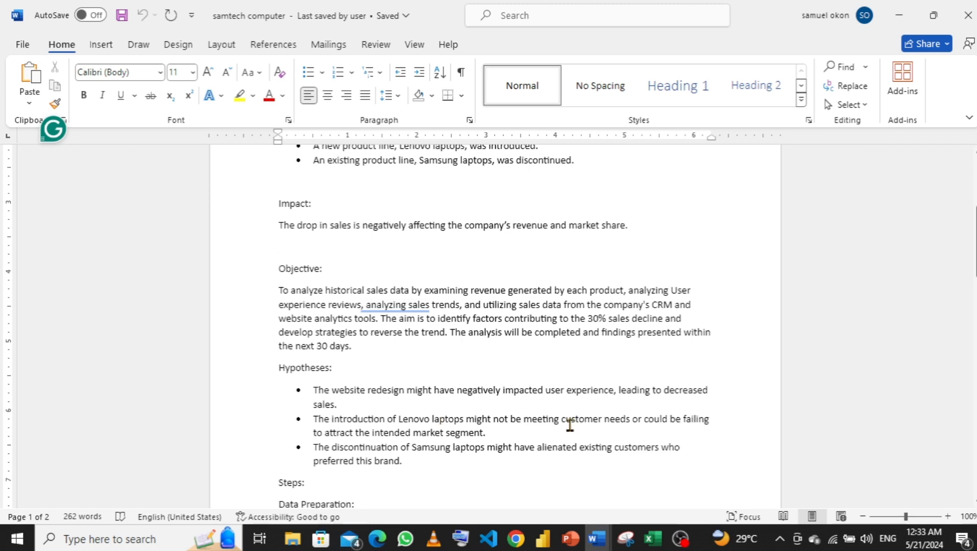
{"action": "left_click_drag", "start_coordinate": [976, 252], "coordinate": [976, 310]}
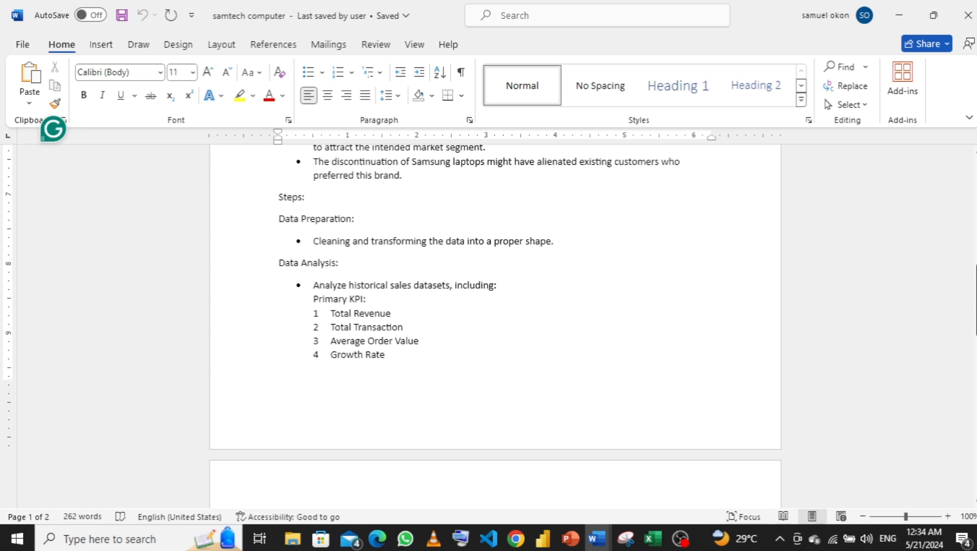
{"action": "left_click_drag", "start_coordinate": [975, 305], "coordinate": [974, 334]}
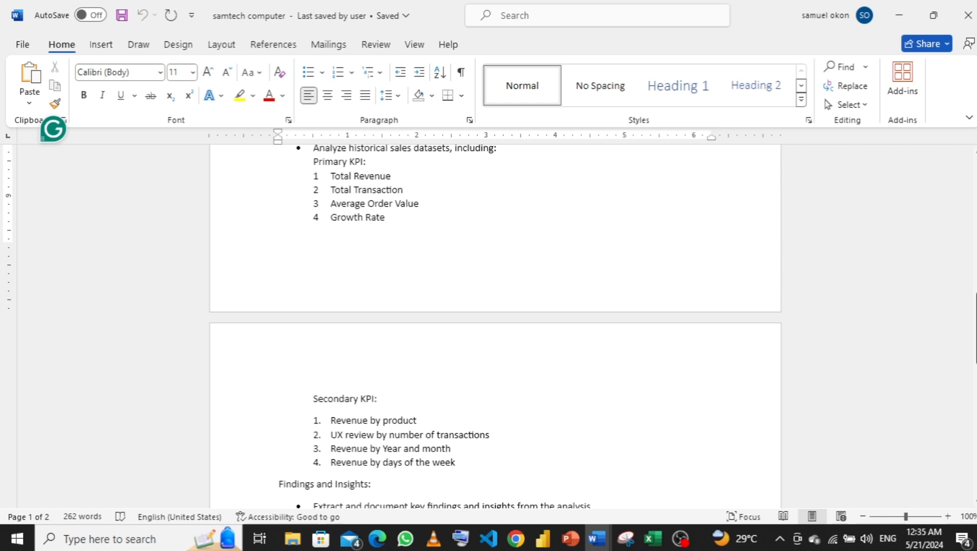
{"action": "left_click_drag", "start_coordinate": [975, 329], "coordinate": [975, 342]}
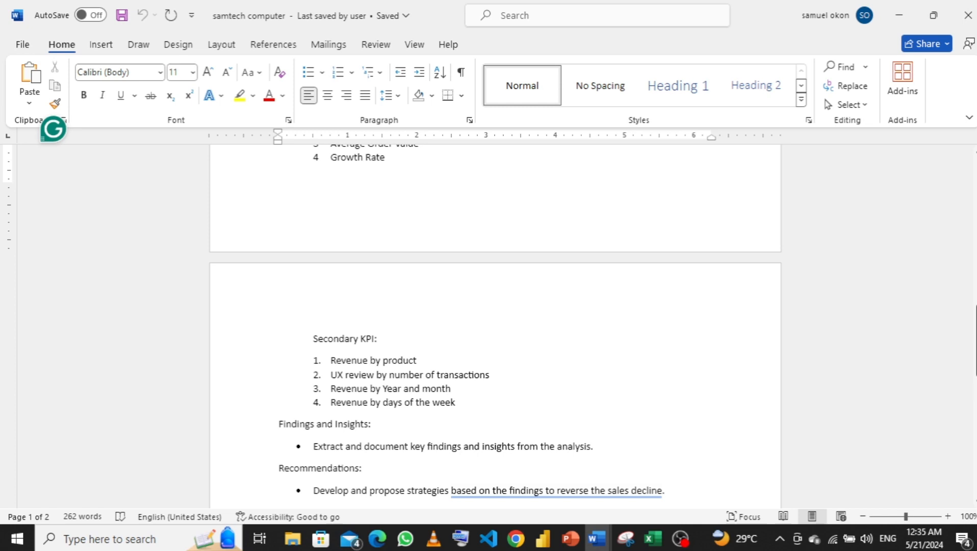
{"action": "left_click_drag", "start_coordinate": [975, 347], "coordinate": [975, 366]}
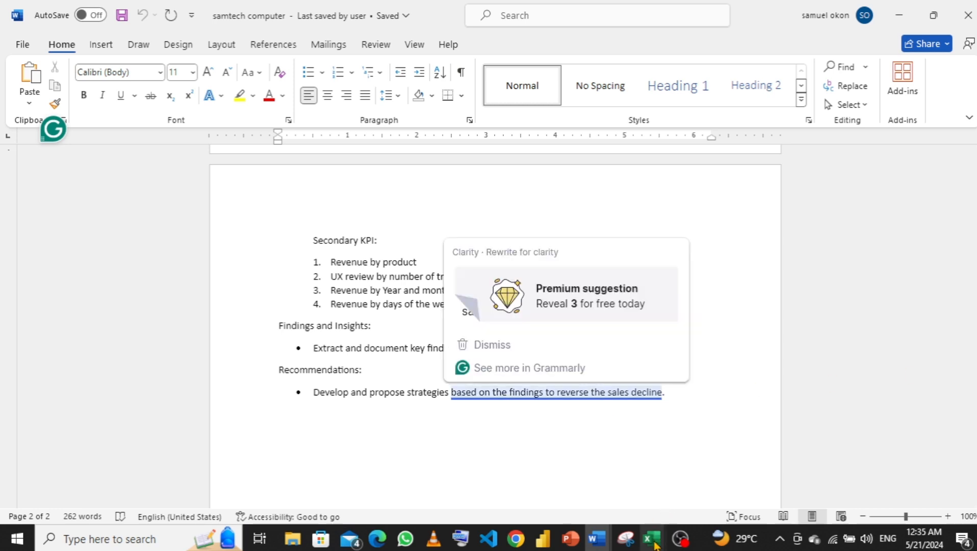
Switch to the blank Book1 workbook in Excel
{"action": "mouse_move", "coordinate": [655, 538]}
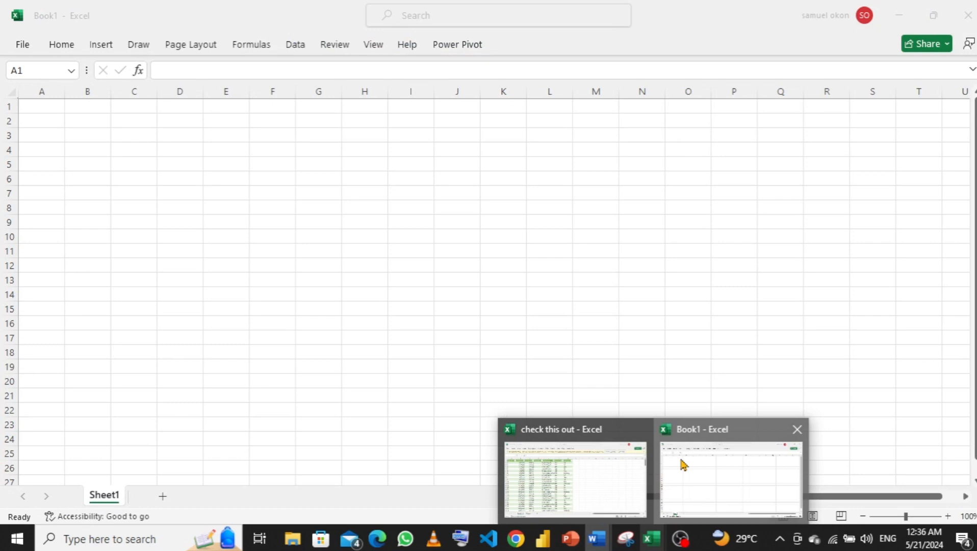
{"action": "left_click", "coordinate": [678, 458]}
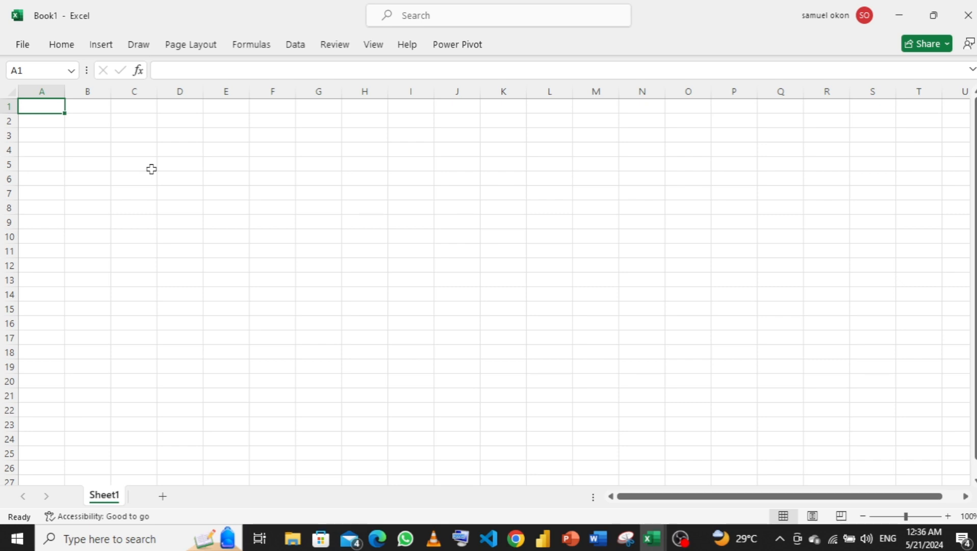
{"action": "left_click", "coordinate": [295, 45]}
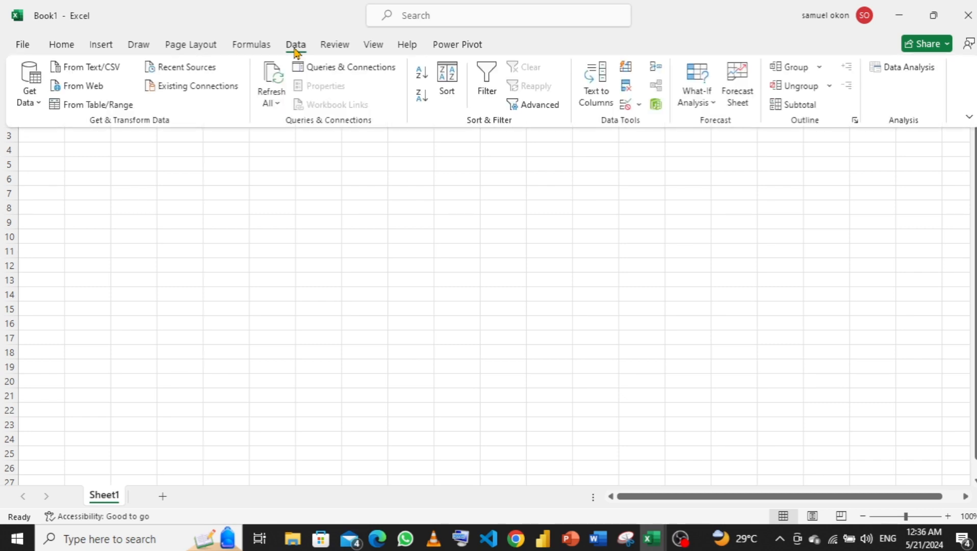
{"action": "left_click", "coordinate": [36, 108]}
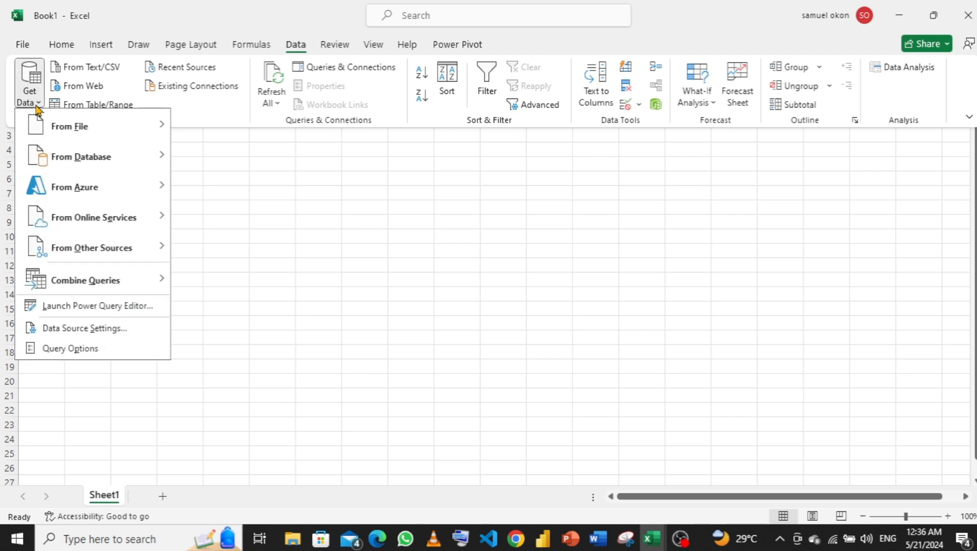
{"action": "mouse_move", "coordinate": [68, 128]}
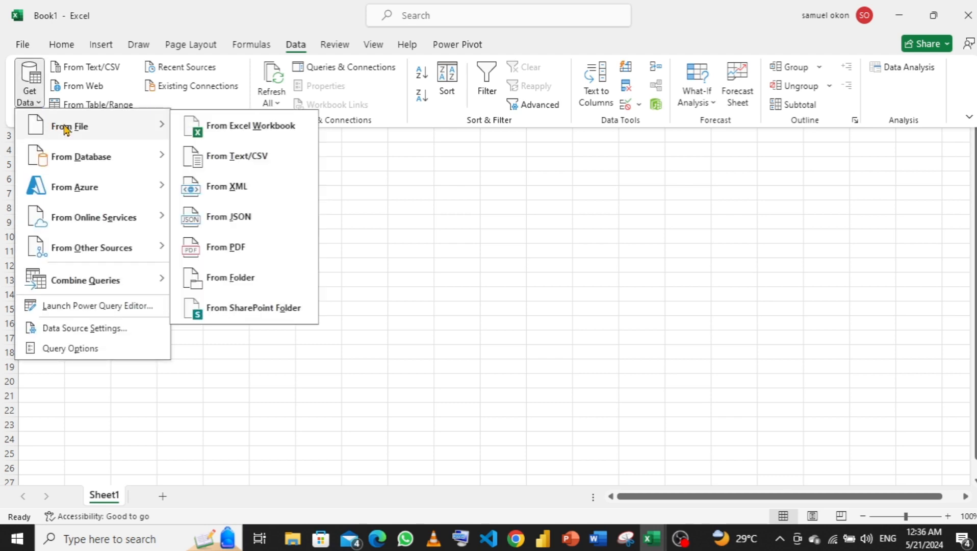
{"action": "left_click", "coordinate": [217, 130]}
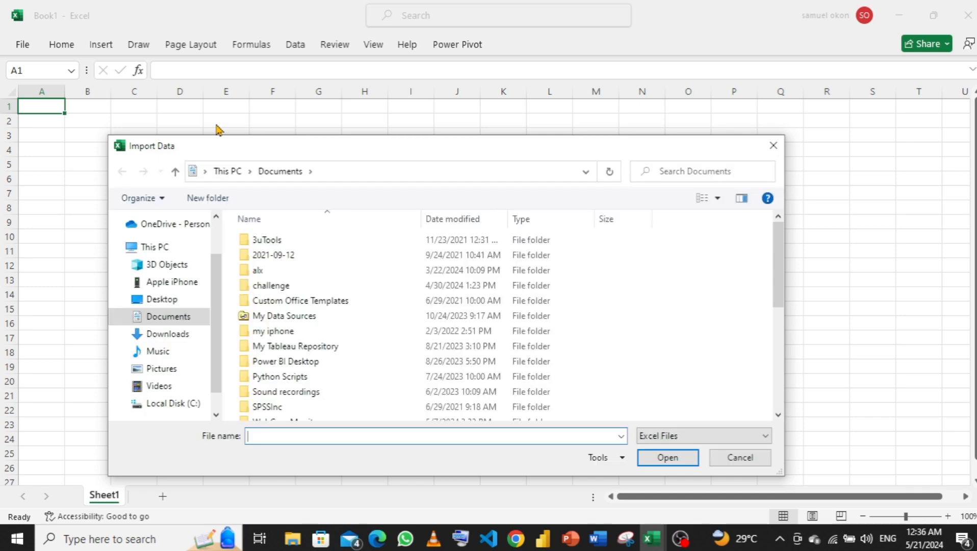
{"action": "left_click", "coordinate": [773, 146]}
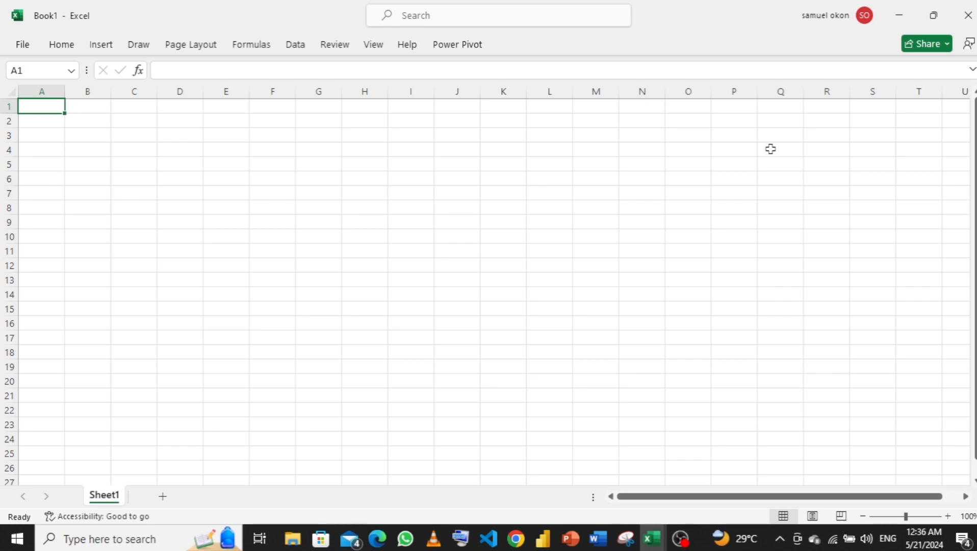
Start importing data from an Excel workbook and open the skill ahead portfolio folder on the Desktop
{"action": "left_click", "coordinate": [296, 46]}
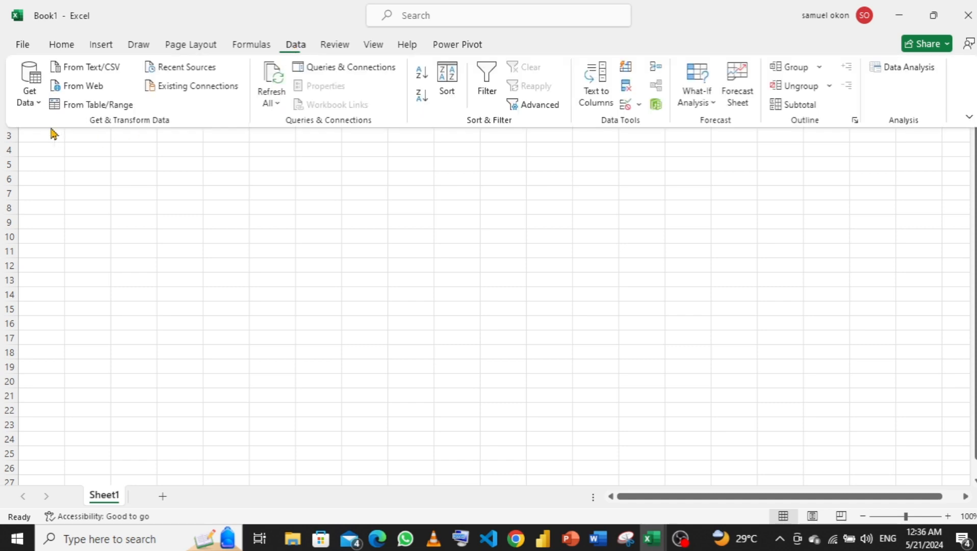
{"action": "left_click", "coordinate": [35, 104]}
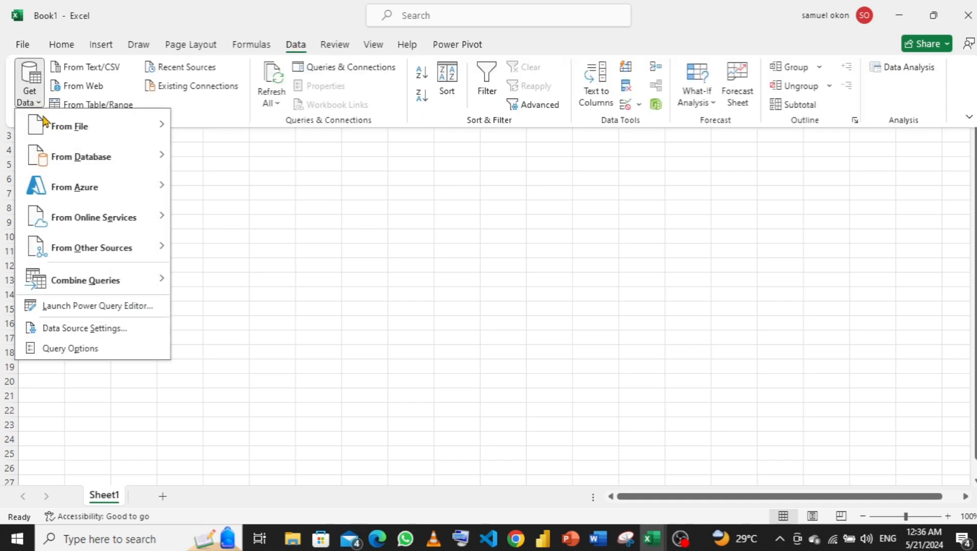
{"action": "mouse_move", "coordinate": [60, 126]}
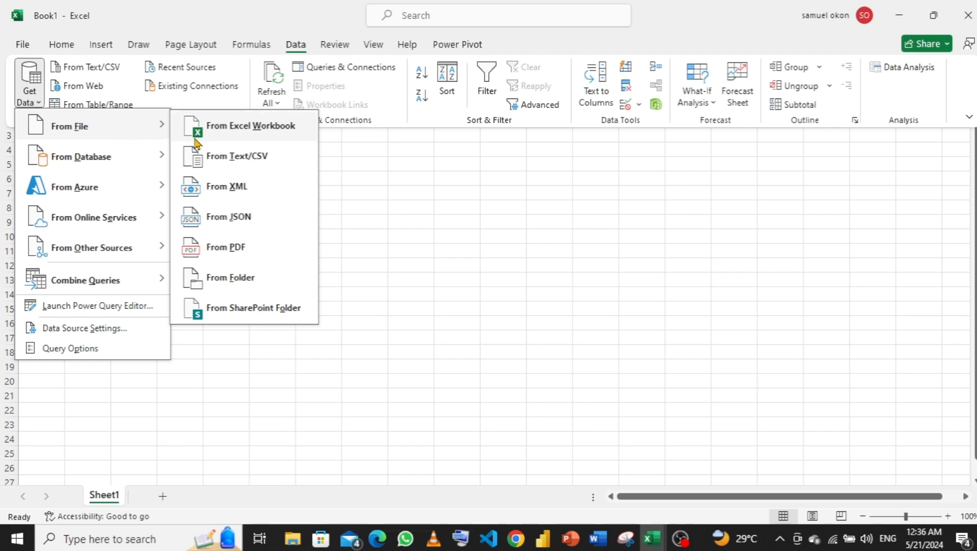
{"action": "left_click", "coordinate": [238, 133]}
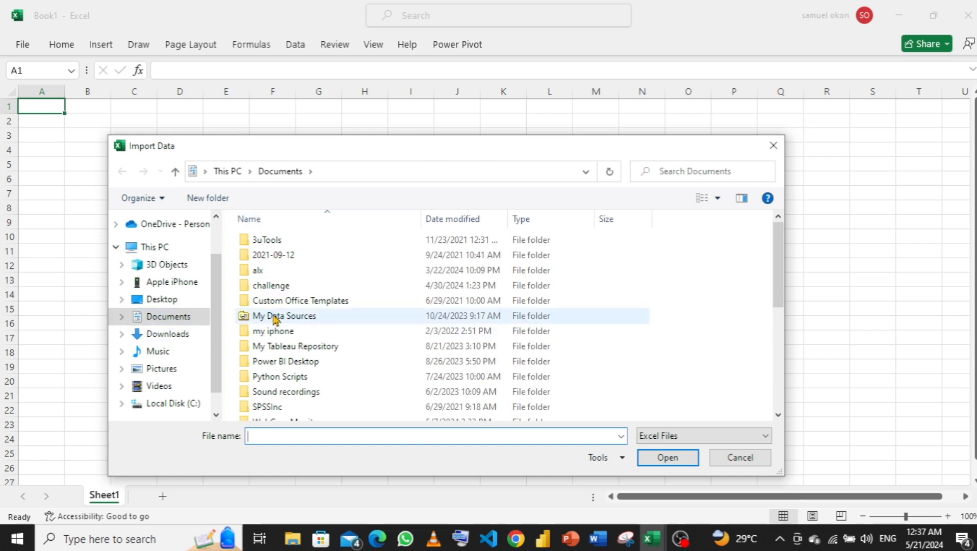
{"action": "left_click", "coordinate": [162, 300]}
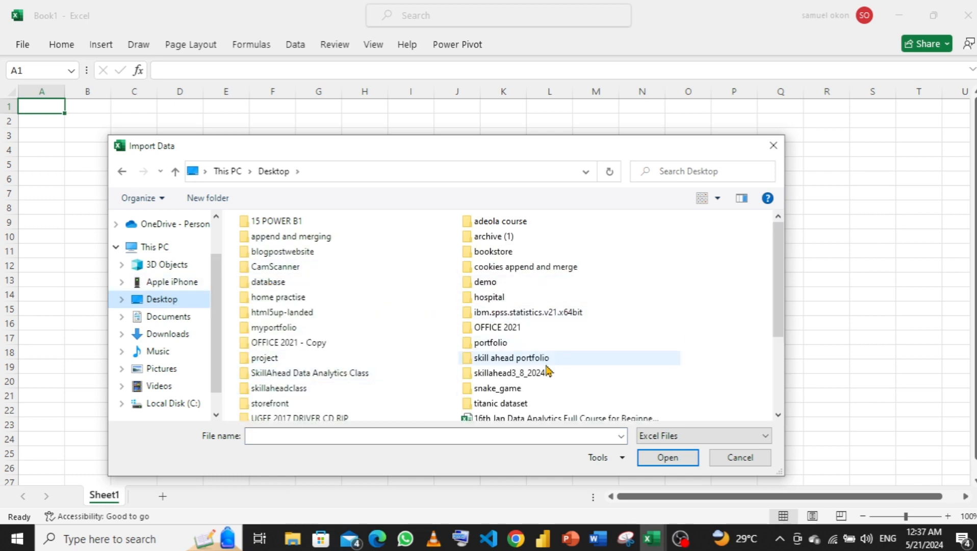
{"action": "left_click", "coordinate": [514, 361]}
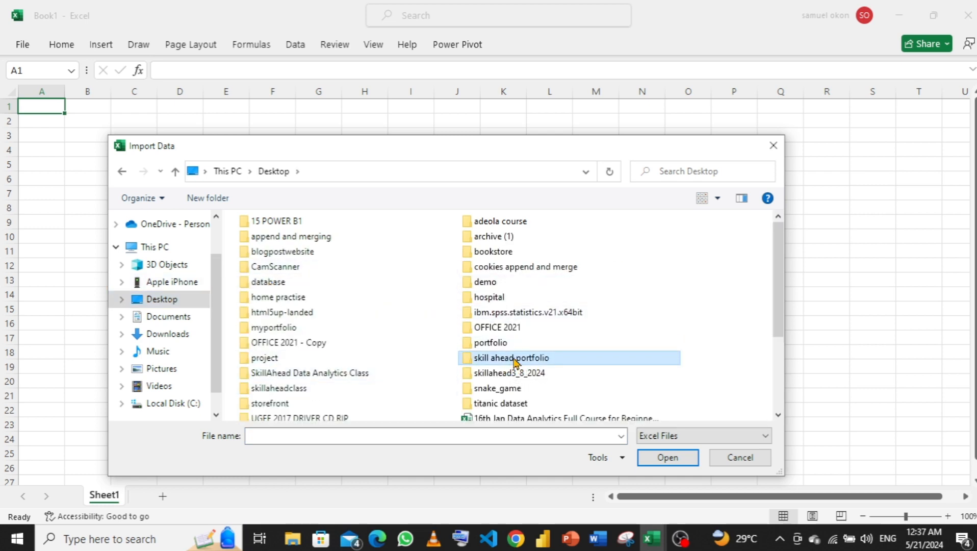
{"action": "double_click", "coordinate": [514, 361]}
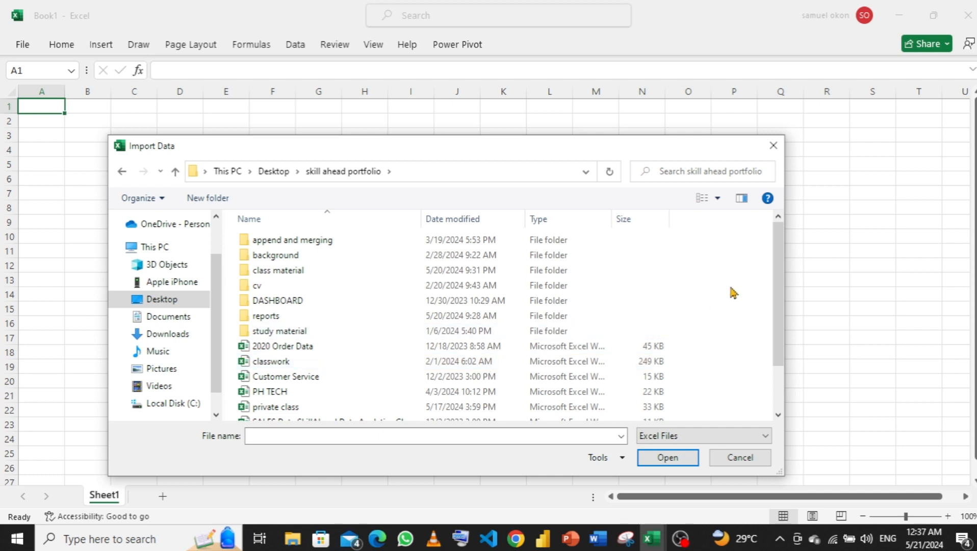
Import the samtech2 - Copy workbook and open its Sheet1 in Power Query for transformation
{"action": "left_click_drag", "start_coordinate": [778, 316], "coordinate": [785, 366]}
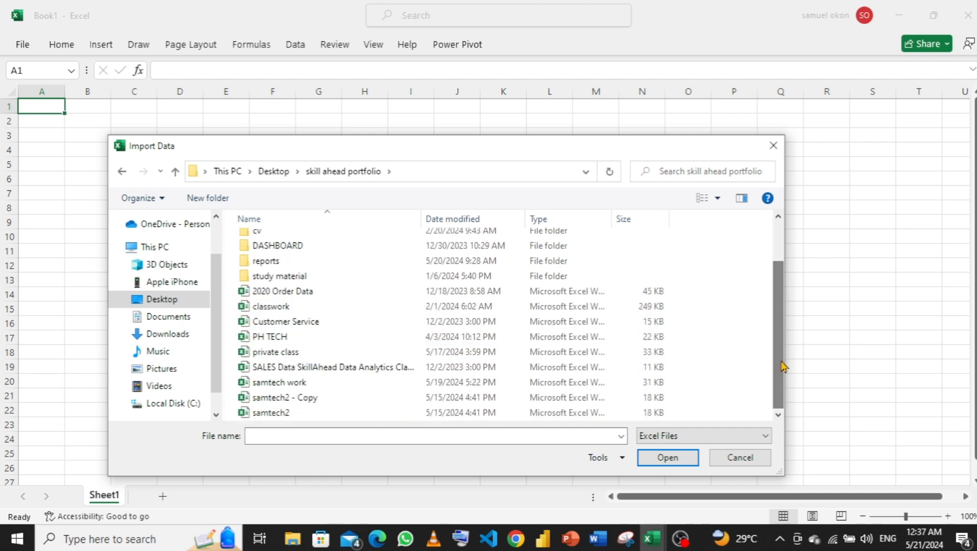
{"action": "left_click", "coordinate": [304, 403]}
{"action": "left_click", "coordinate": [653, 458]}
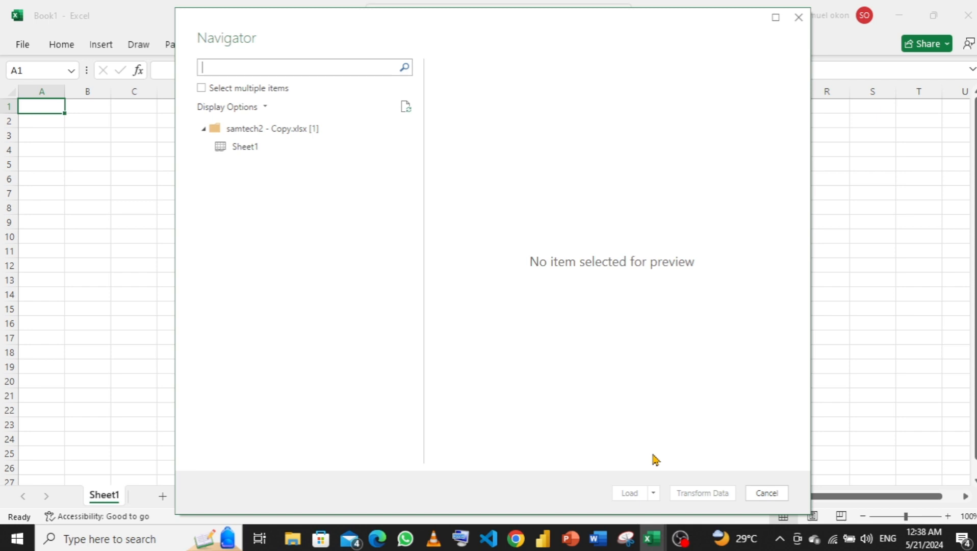
{"action": "left_click", "coordinate": [253, 152]}
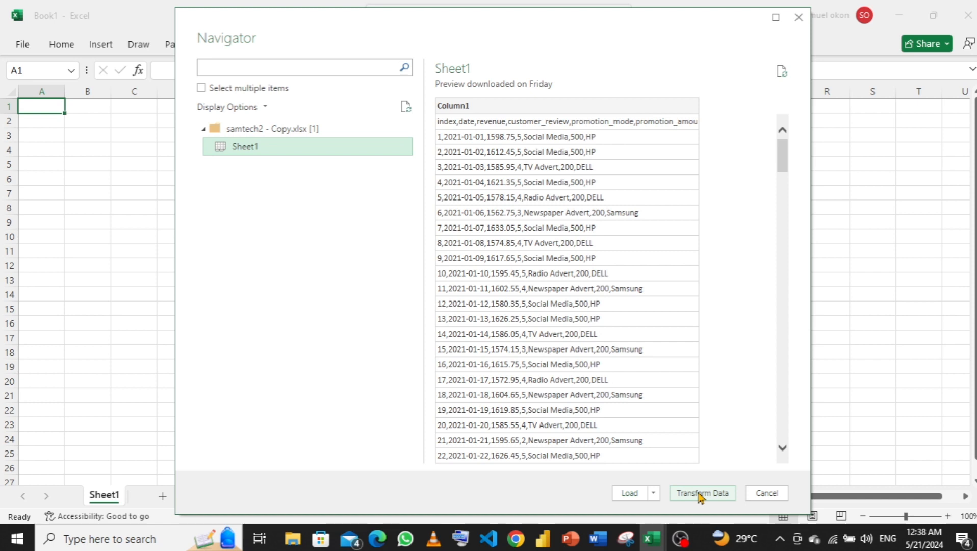
{"action": "left_click", "coordinate": [701, 493]}
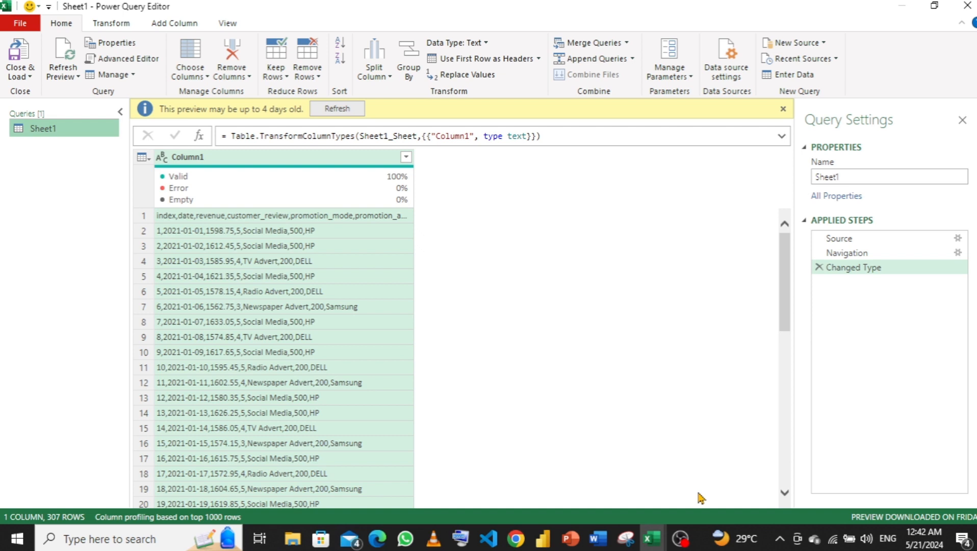
Split Column1 by the comma delimiter at each occurrence
{"action": "left_click", "coordinate": [387, 77]}
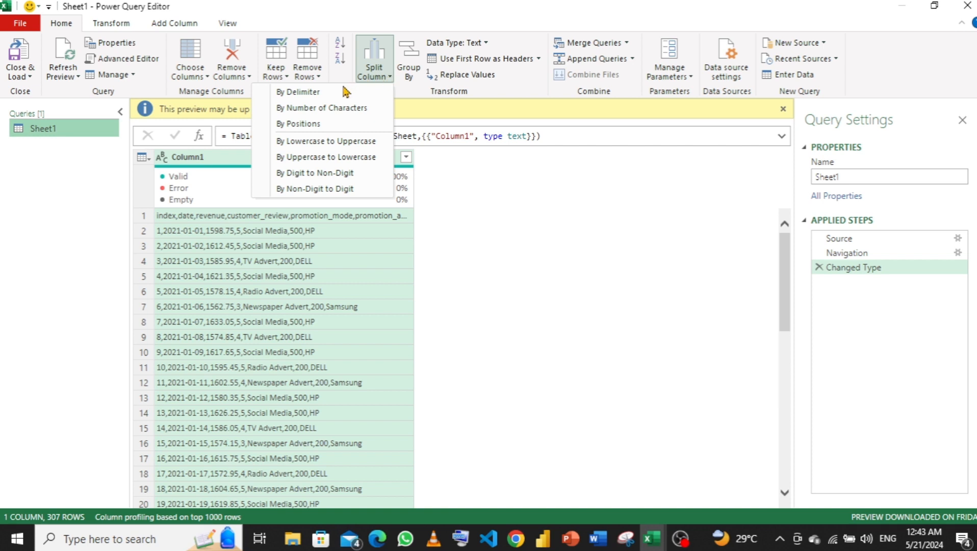
{"action": "left_click", "coordinate": [319, 92]}
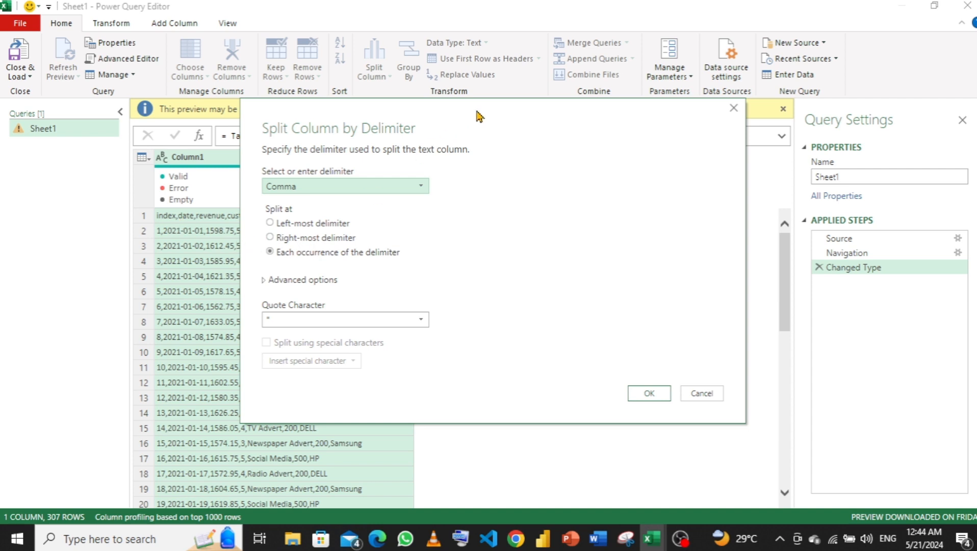
{"action": "left_click_drag", "start_coordinate": [477, 112], "coordinate": [672, 140]}
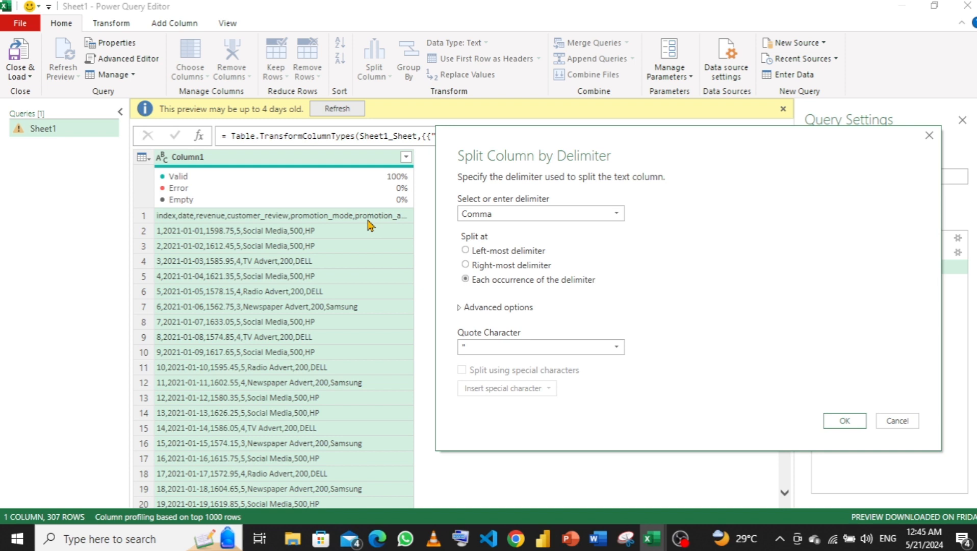
{"action": "left_click", "coordinate": [839, 421]}
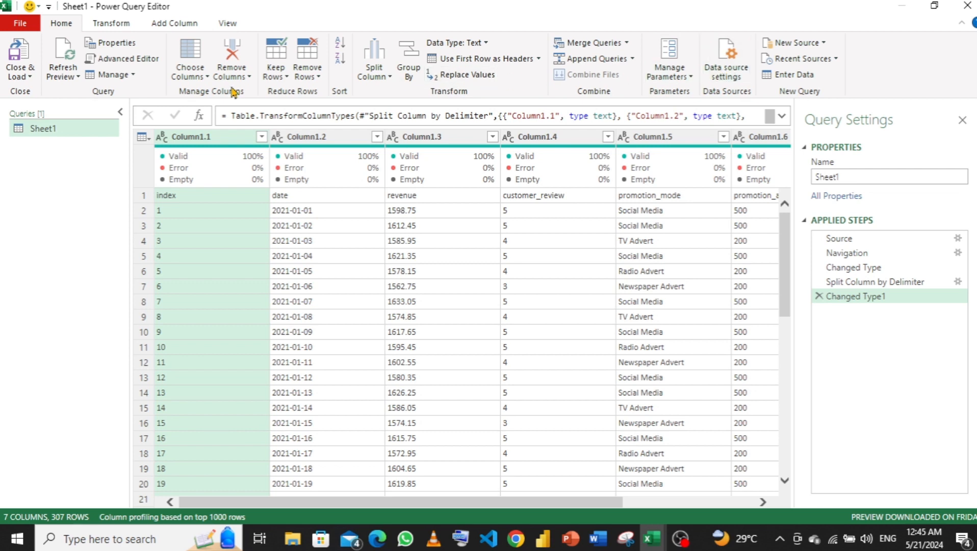
{"action": "left_click", "coordinate": [114, 26]}
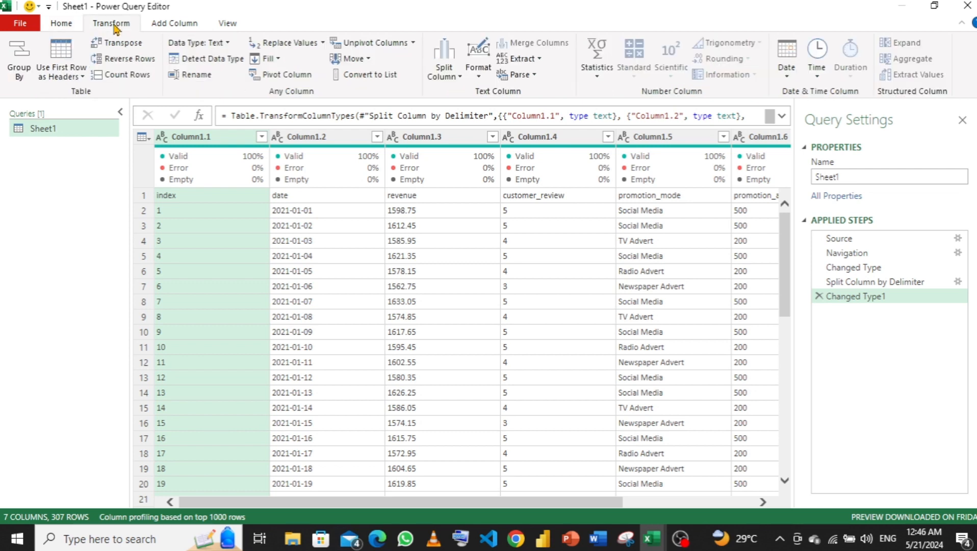
{"action": "left_click", "coordinate": [173, 25]}
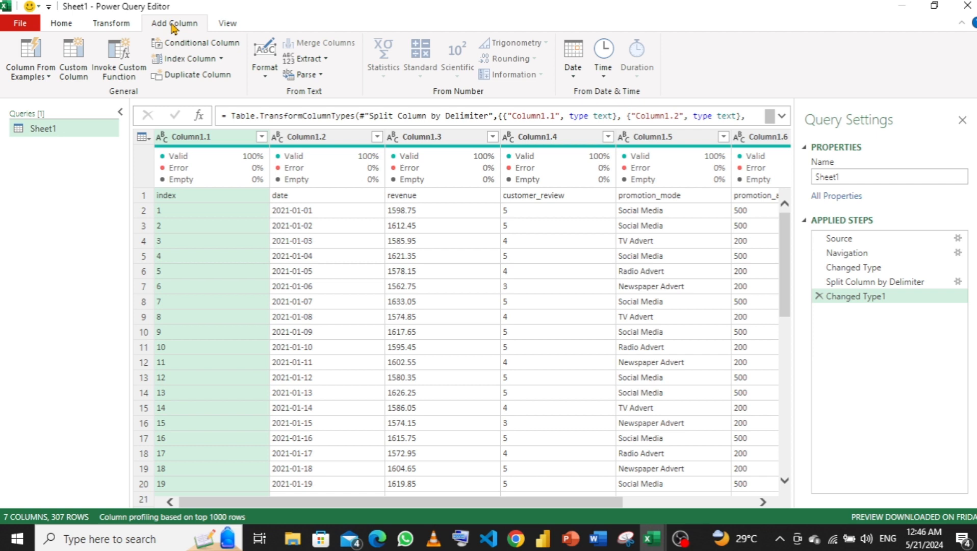
{"action": "left_click", "coordinate": [228, 25]}
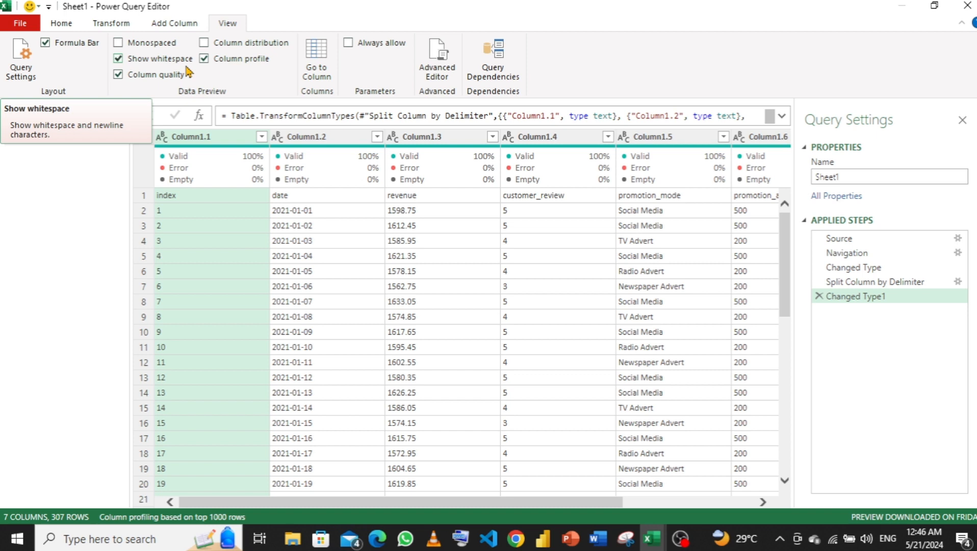
Rename the Sheet1 query as "fact table"
{"action": "left_click", "coordinate": [858, 178]}
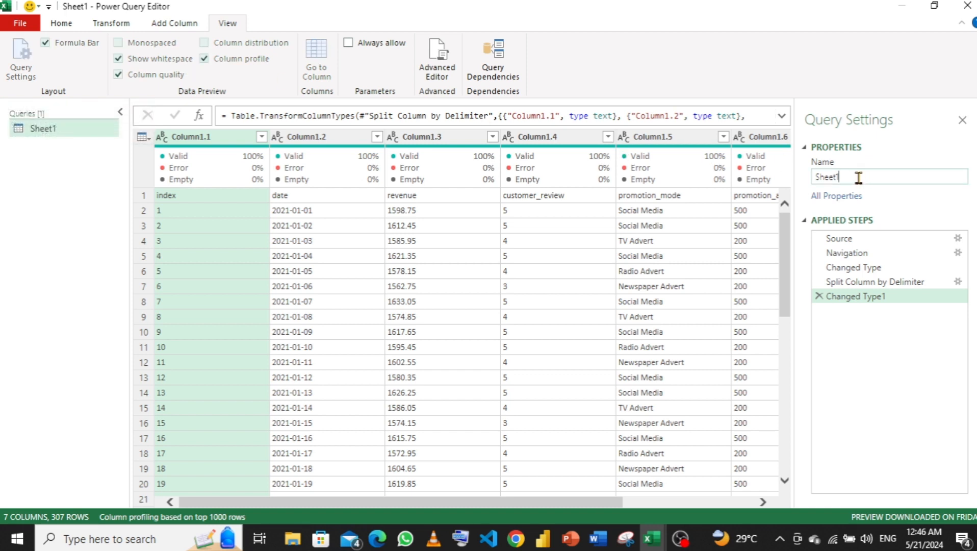
{"action": "key", "text": "BackSpace"}
{"action": "key", "text": "BackSpace"}
{"action": "key", "text": "BackSpace"}
{"action": "key", "text": "BackSpace"}
{"action": "key", "text": "BackSpace"}
{"action": "key", "text": "BackSpace"}
{"action": "type", "text": "tact table"}
{"action": "key", "text": "Return"}
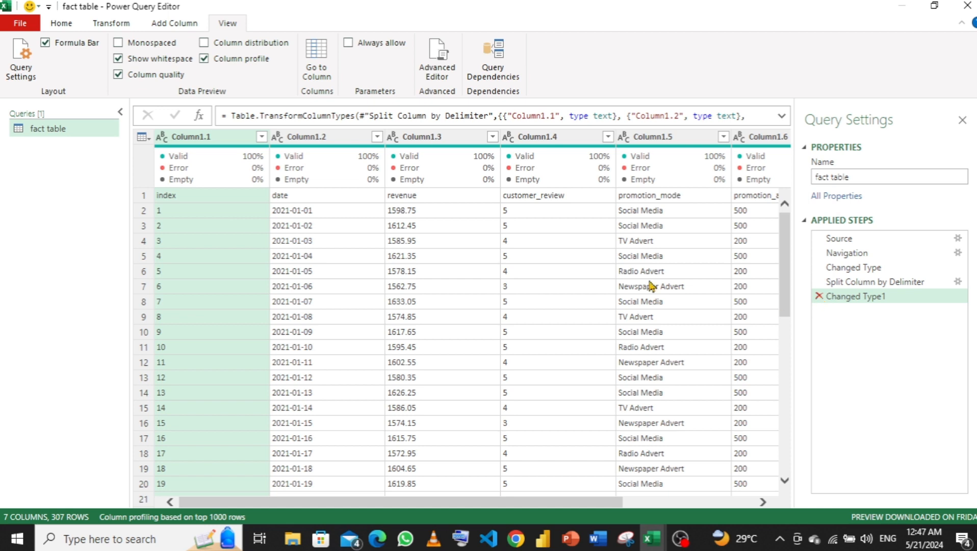
Remove the index column Column1.1 and undo the removal by deleting its applied step
{"action": "right_click", "coordinate": [236, 144]}
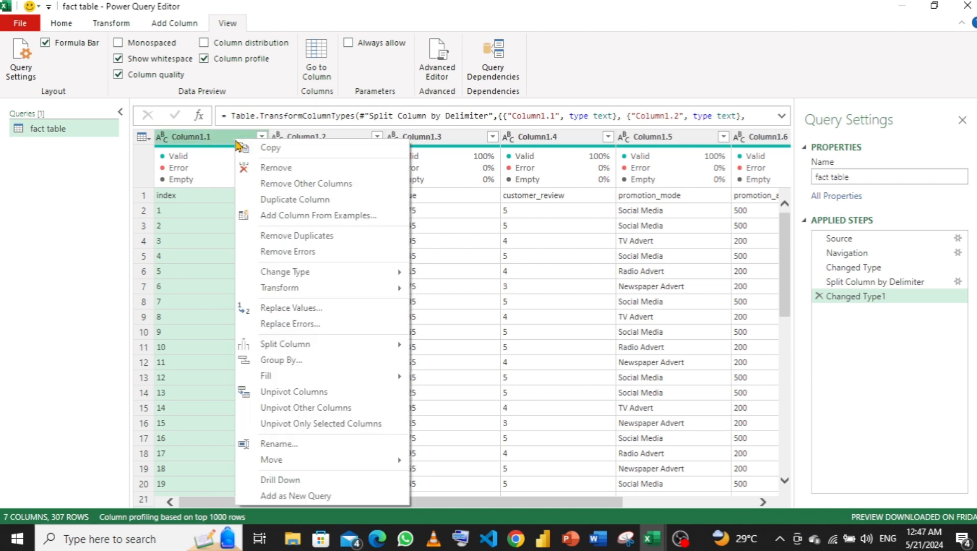
{"action": "left_click", "coordinate": [268, 169]}
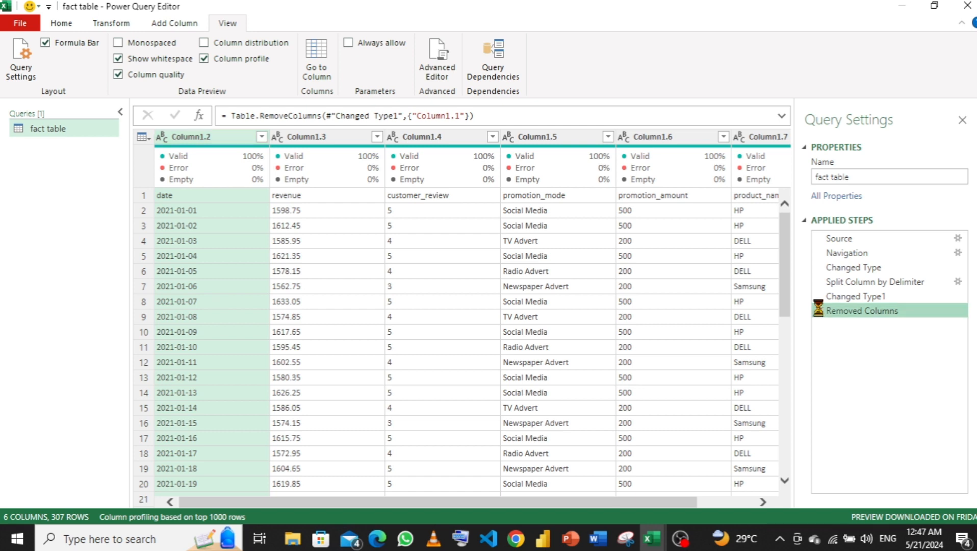
{"action": "left_click", "coordinate": [819, 311]}
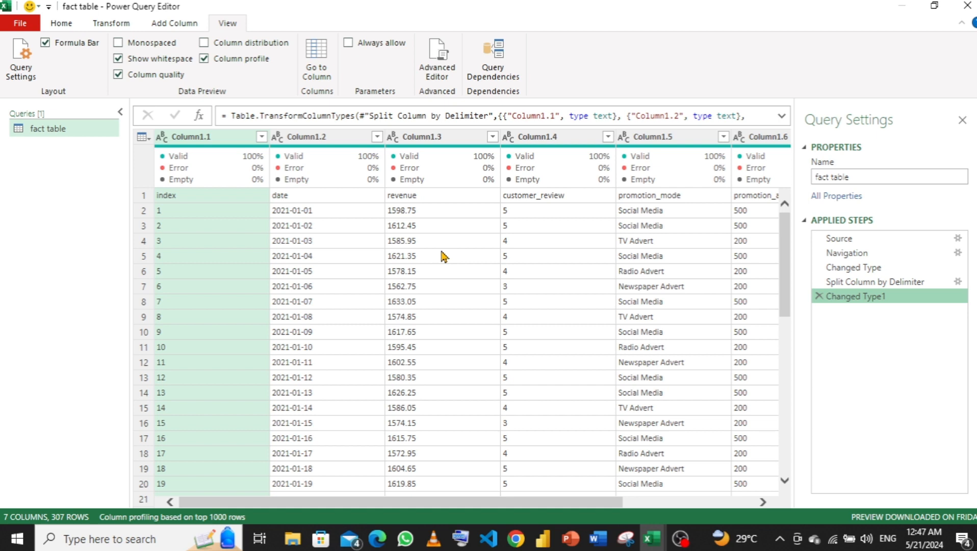
Promote the first row to column headers and undo the promotion by deleting its applied steps
{"action": "left_click", "coordinate": [63, 23]}
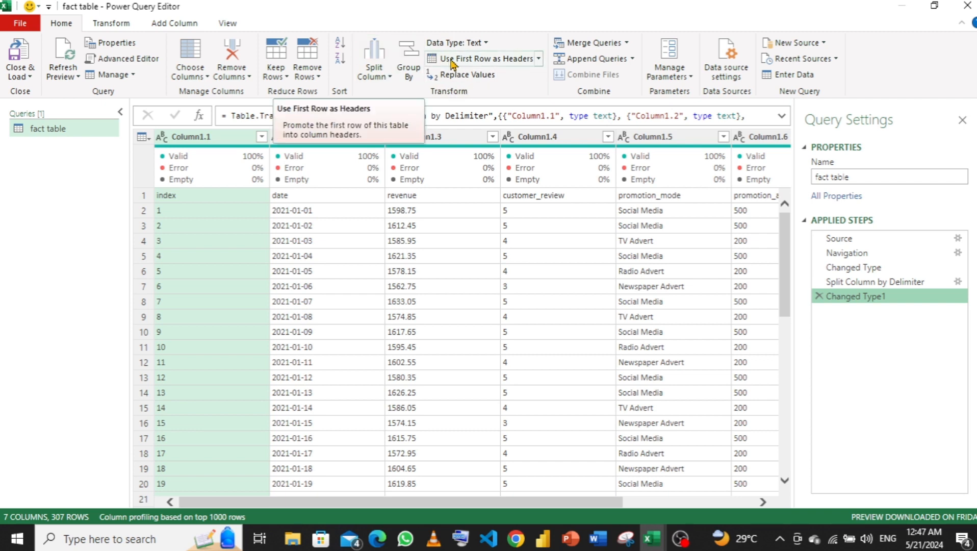
{"action": "left_click", "coordinate": [538, 59]}
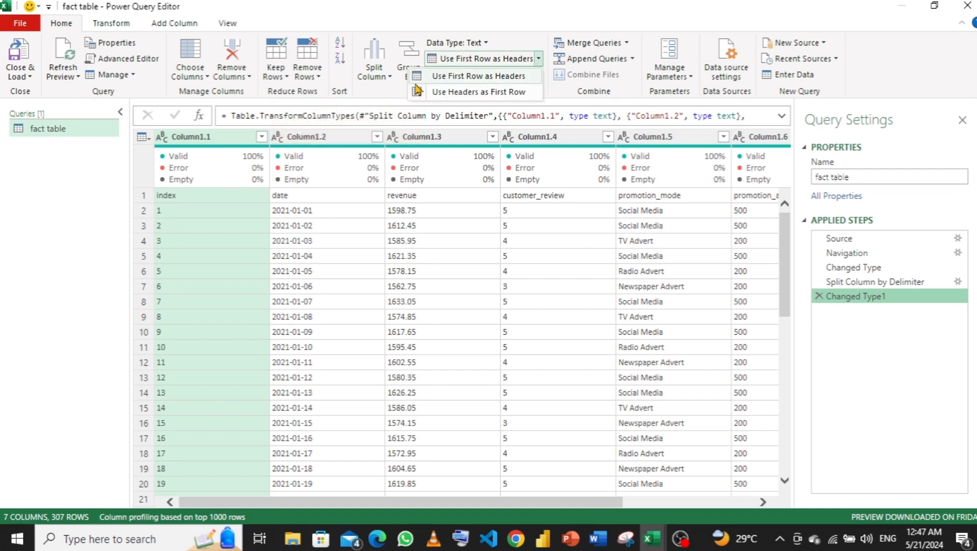
{"action": "left_click", "coordinate": [448, 76]}
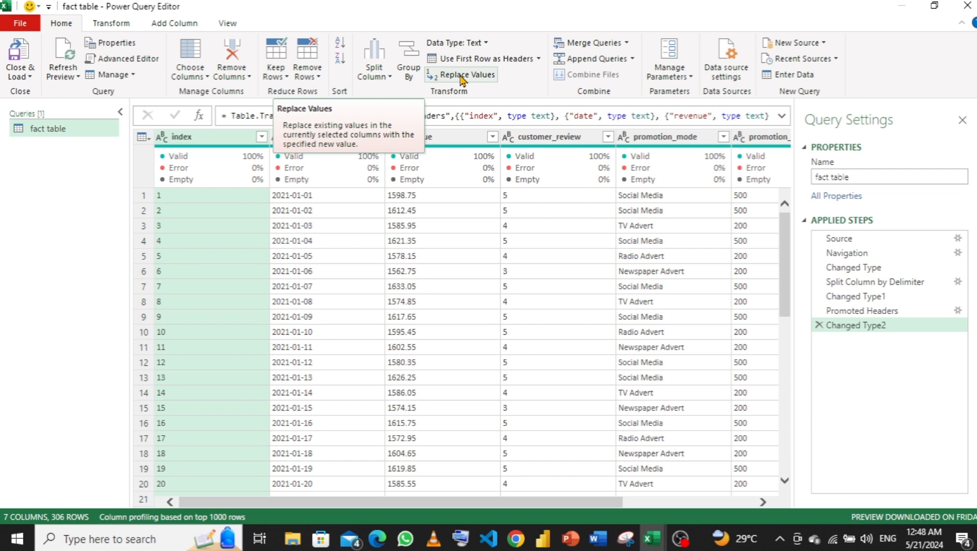
{"action": "left_click", "coordinate": [819, 325]}
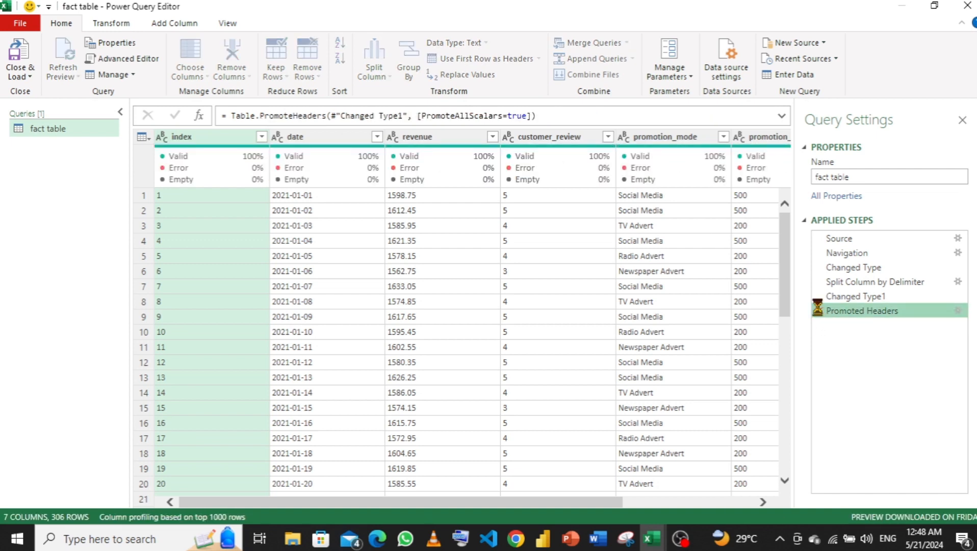
{"action": "left_click", "coordinate": [819, 311]}
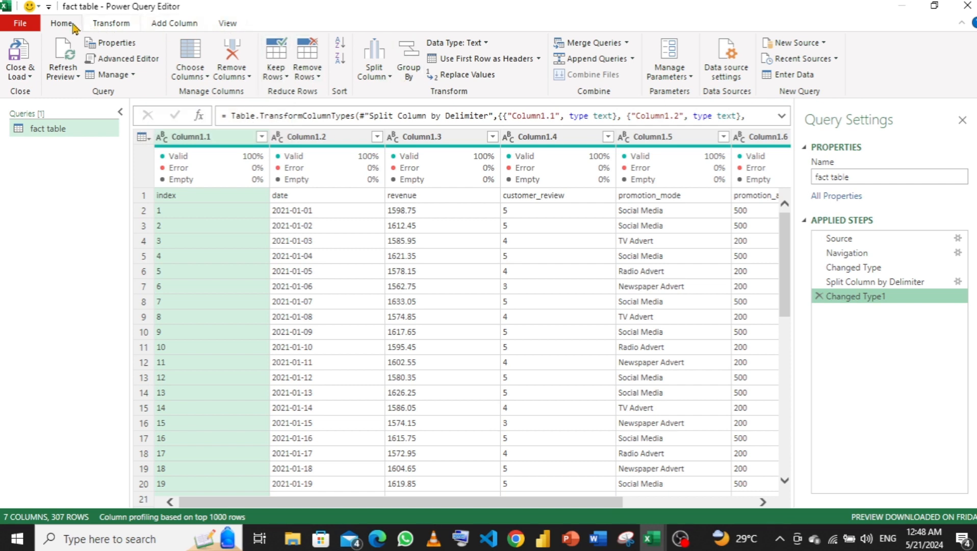
Use the first row of the fact table query as its column headers
{"action": "left_click", "coordinate": [539, 58]}
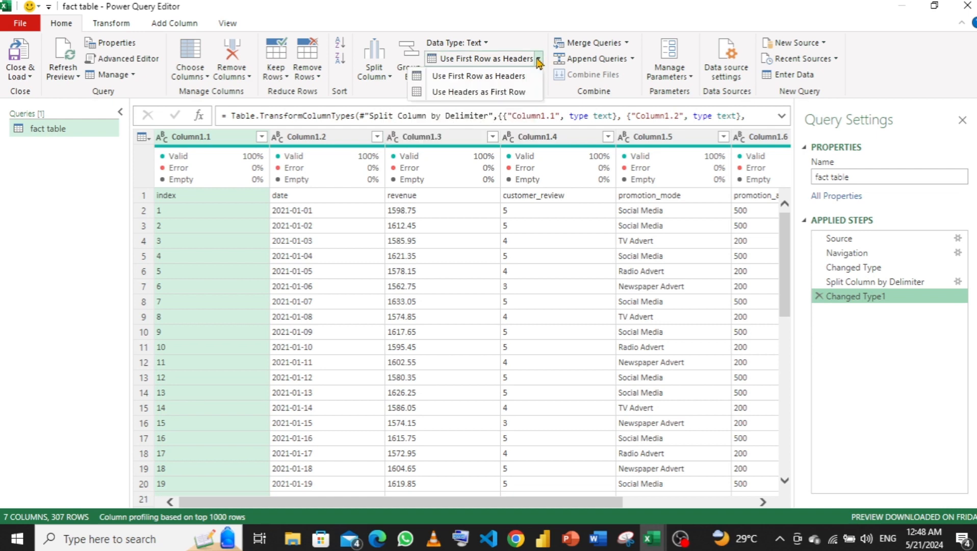
{"action": "left_click", "coordinate": [500, 80]}
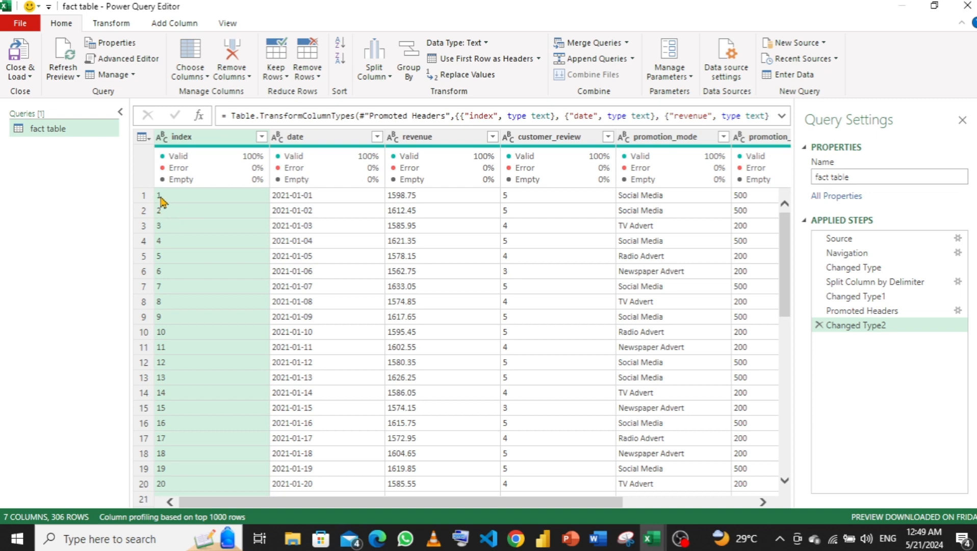
{"action": "mouse_move", "coordinate": [162, 202]}
Check the index column's value distribution and filter out the rows containing the repeated header text "index"
{"action": "left_click", "coordinate": [226, 24]}
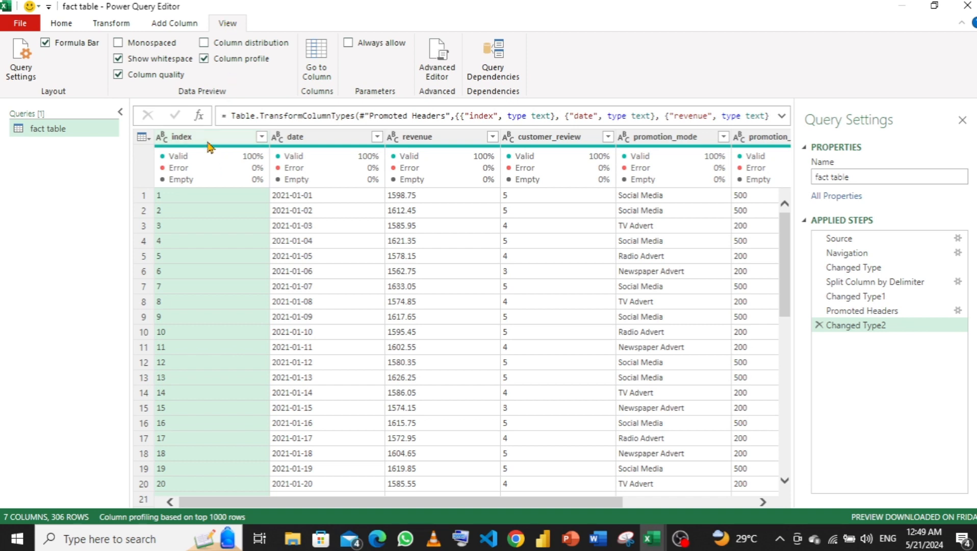
{"action": "left_click", "coordinate": [203, 44]}
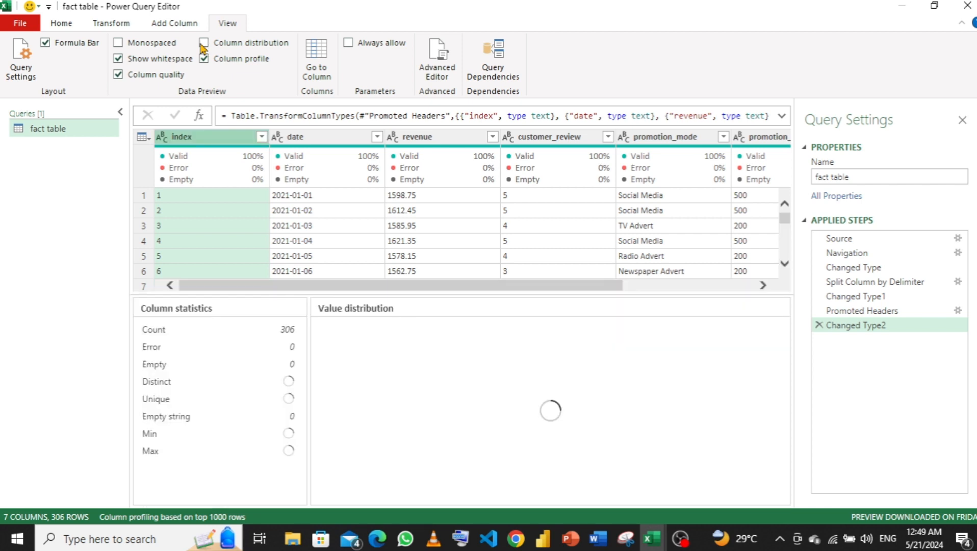
{"action": "left_click", "coordinate": [204, 43]}
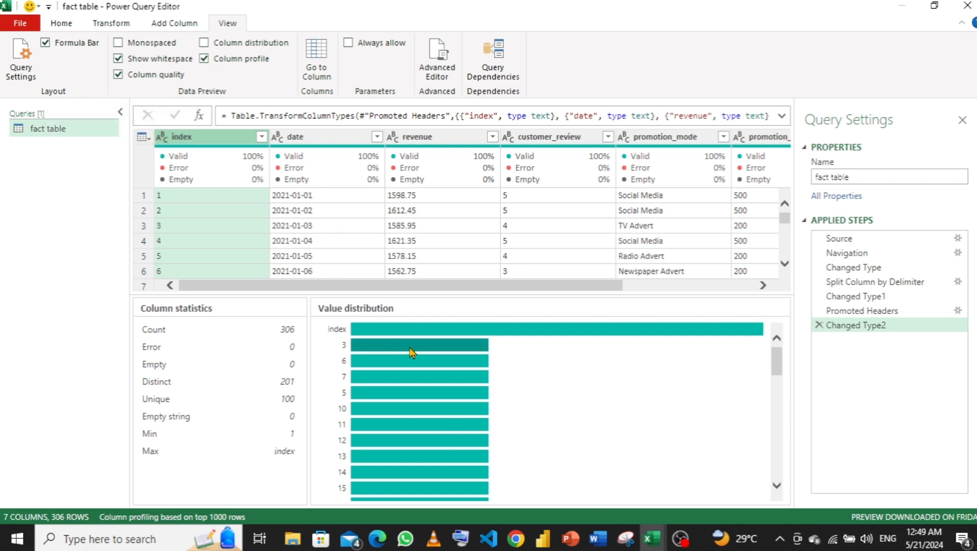
{"action": "mouse_move", "coordinate": [458, 390]}
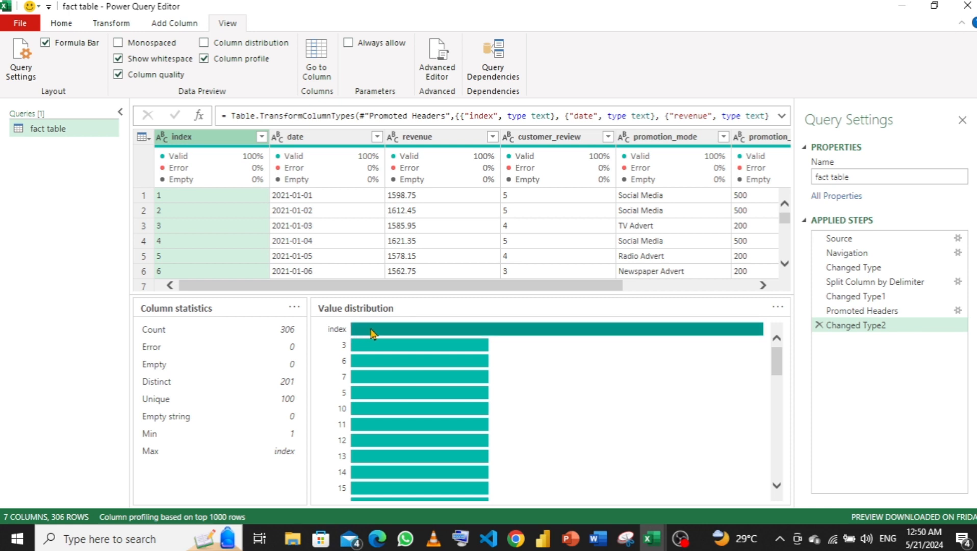
{"action": "mouse_move", "coordinate": [377, 334]}
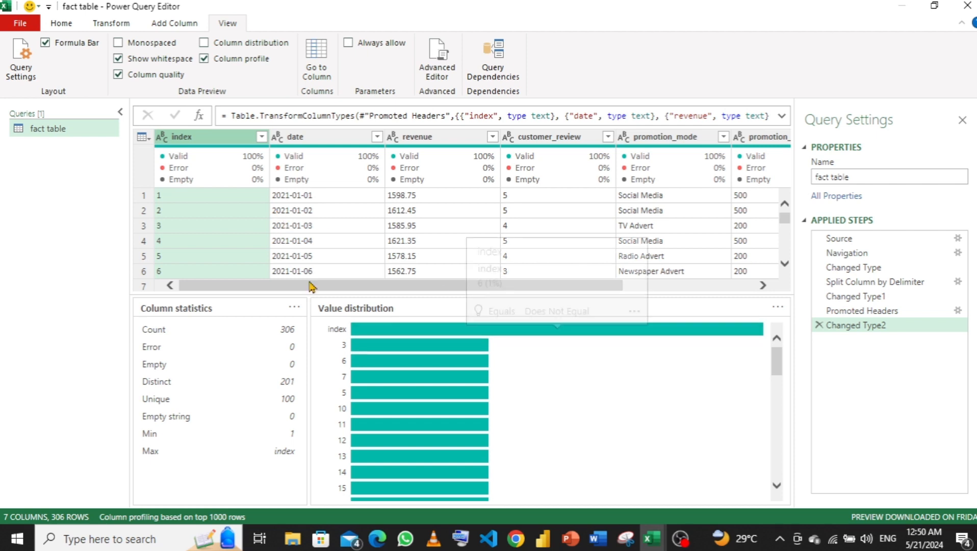
{"action": "mouse_move", "coordinate": [452, 332]}
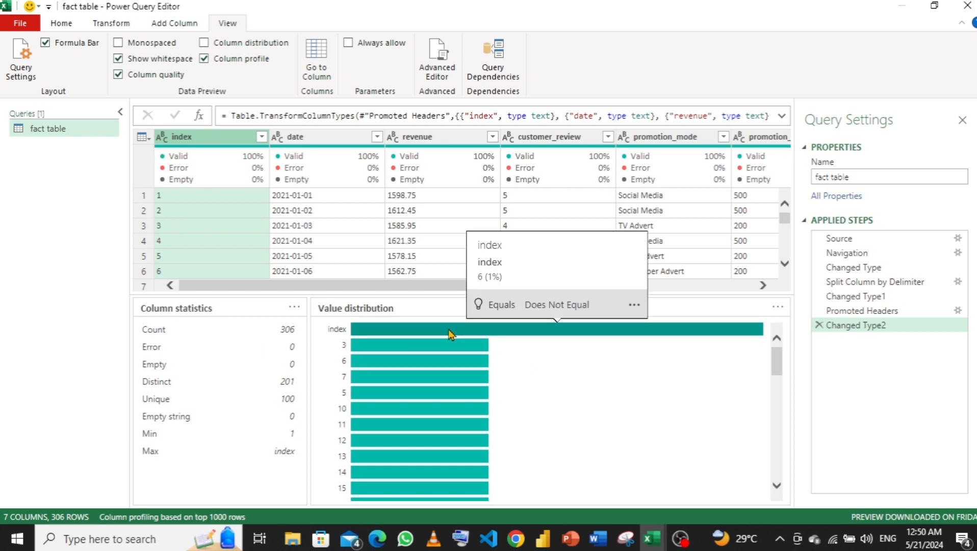
{"action": "left_click", "coordinate": [262, 137]}
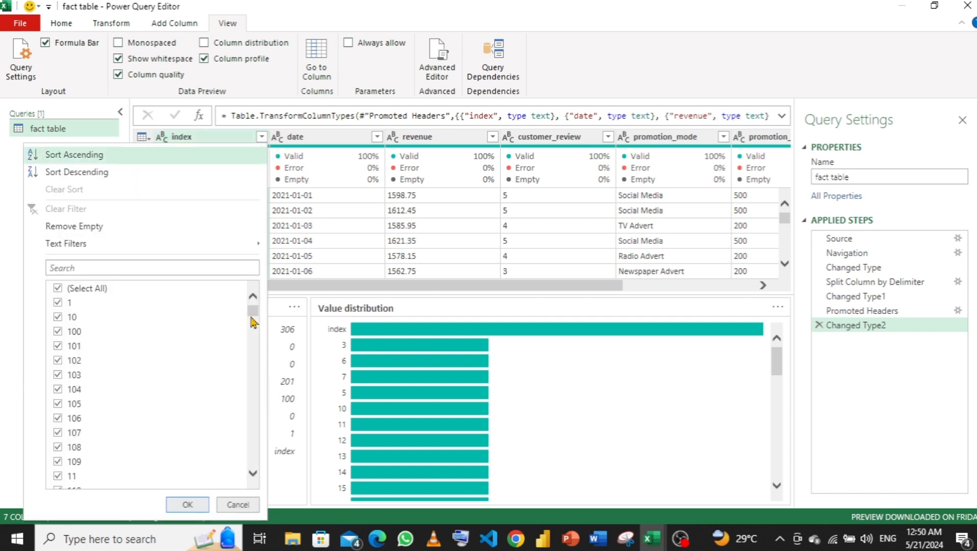
{"action": "left_click_drag", "start_coordinate": [253, 313], "coordinate": [265, 485]}
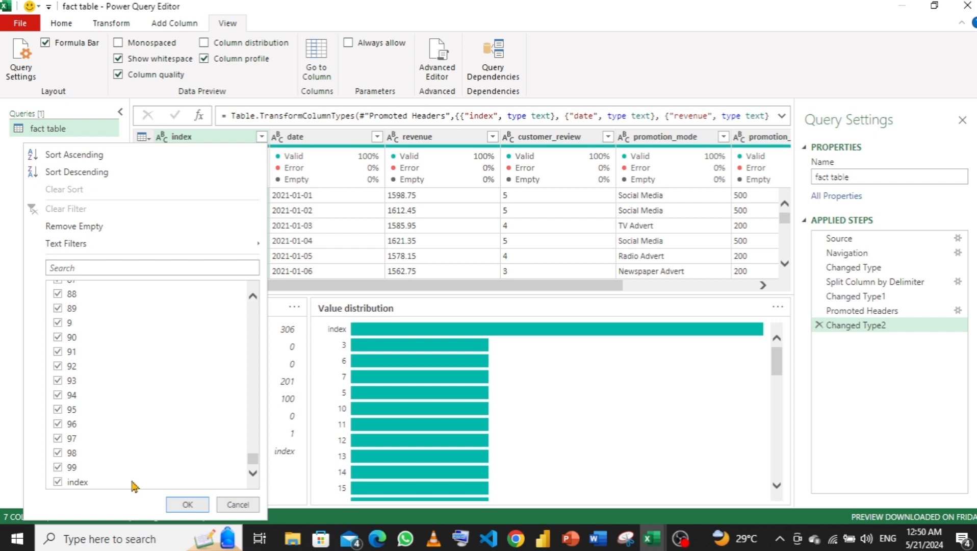
{"action": "left_click", "coordinate": [59, 482]}
{"action": "left_click", "coordinate": [188, 505]}
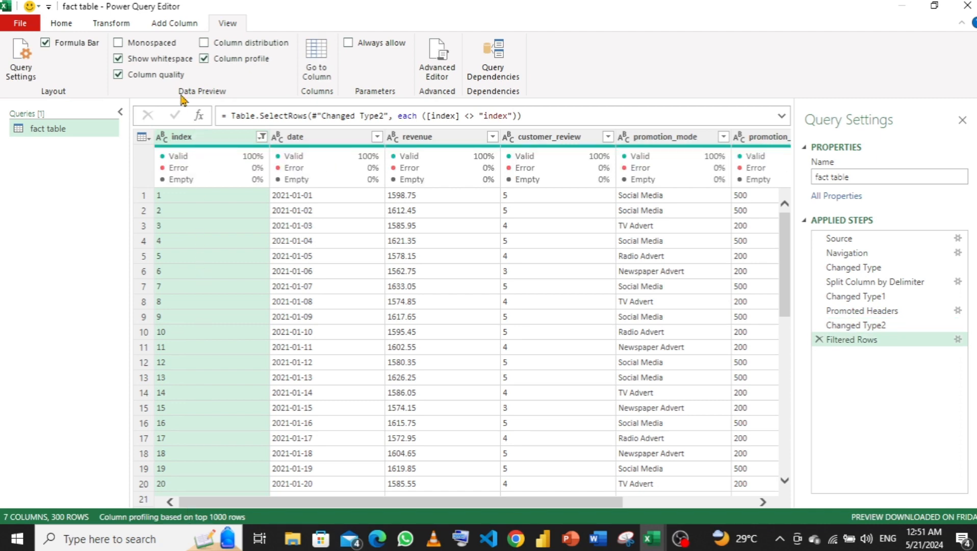
Review the filtered index column's statistics and value distribution, and remove that column from the table
{"action": "left_click", "coordinate": [205, 137]}
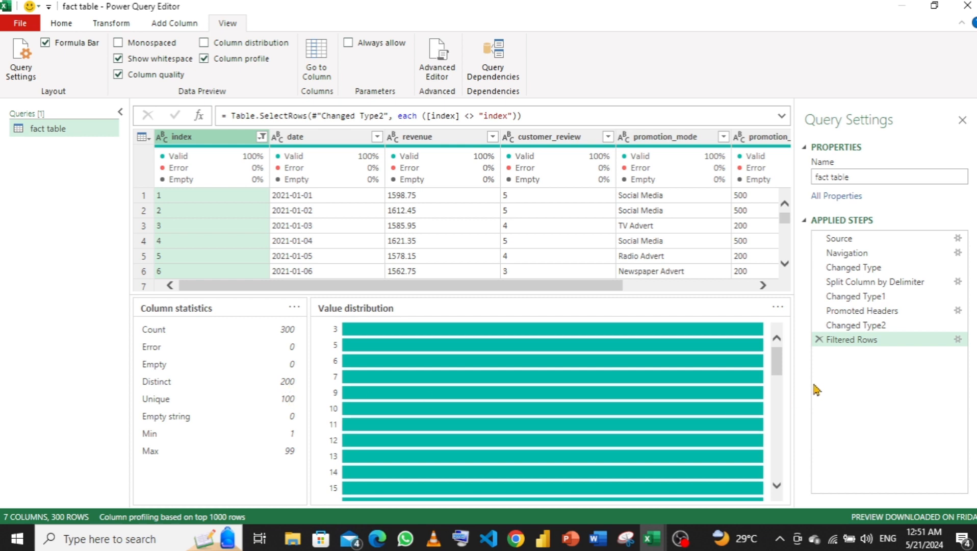
{"action": "left_click_drag", "start_coordinate": [779, 365], "coordinate": [782, 504]}
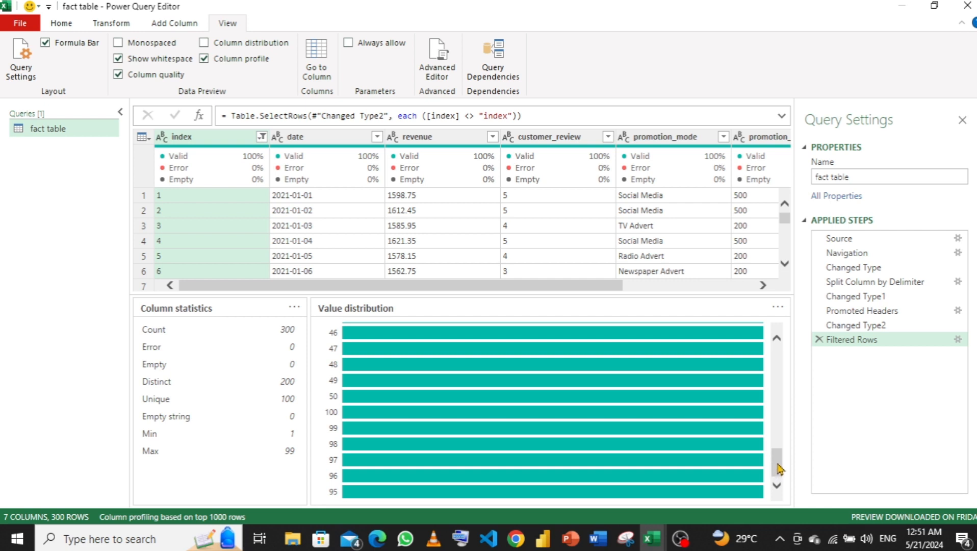
{"action": "left_click_drag", "start_coordinate": [776, 459], "coordinate": [779, 348]}
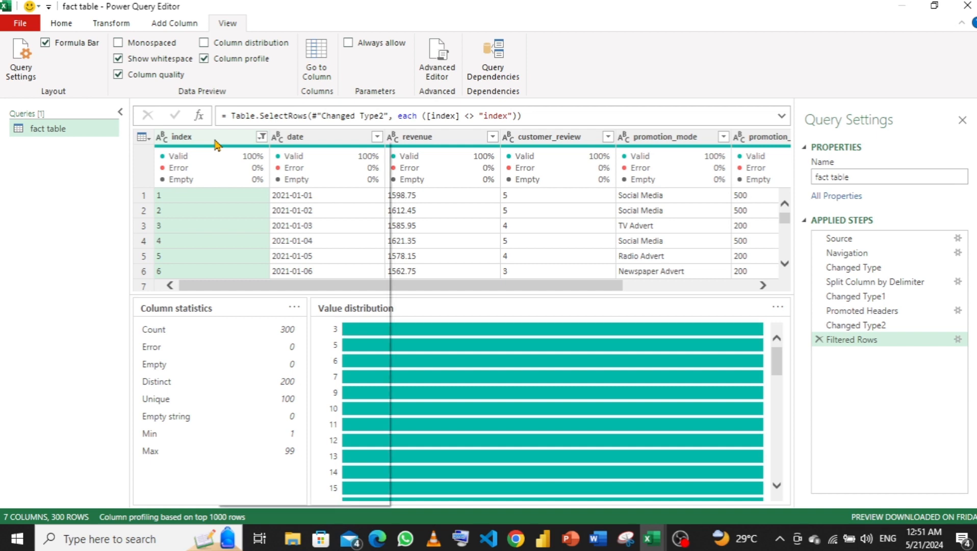
{"action": "right_click", "coordinate": [215, 144]}
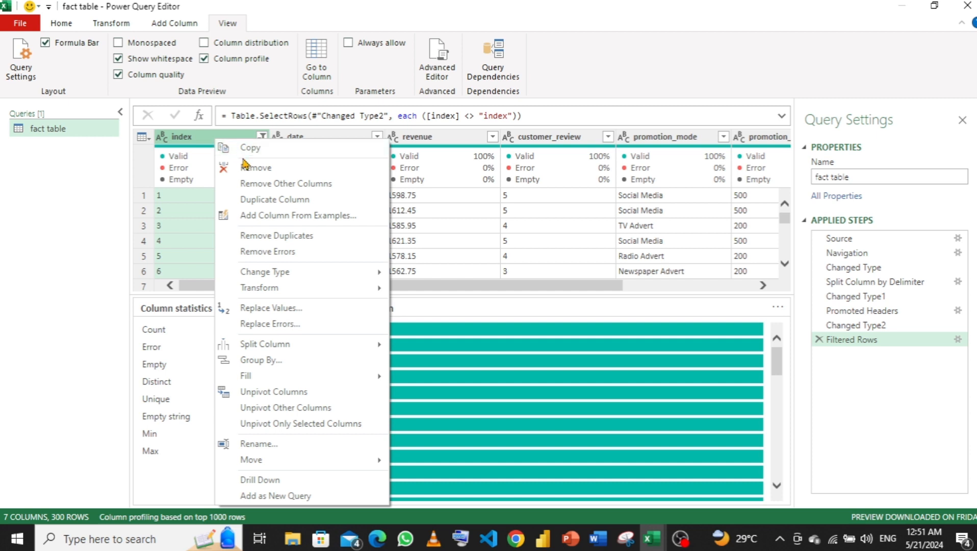
{"action": "left_click", "coordinate": [189, 139]}
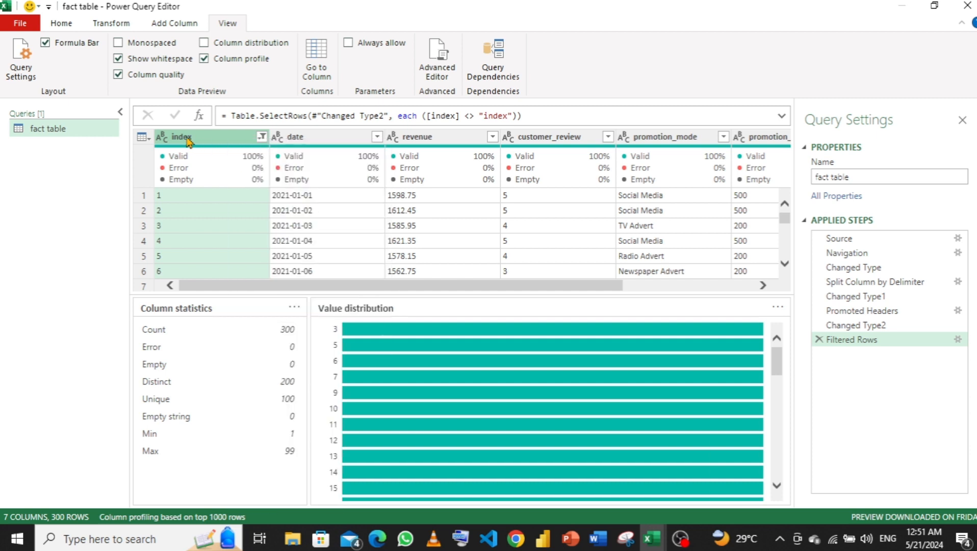
{"action": "right_click", "coordinate": [187, 137]}
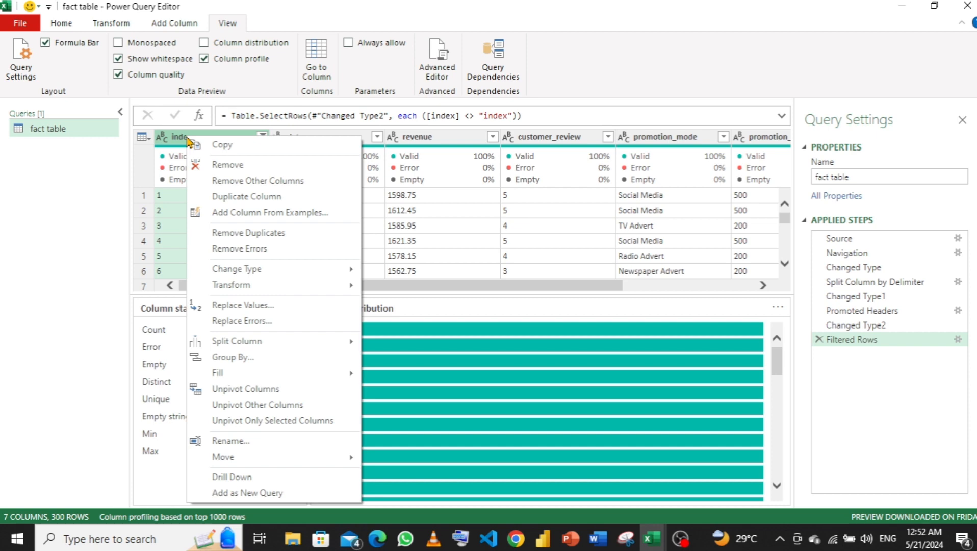
{"action": "left_click", "coordinate": [235, 168]}
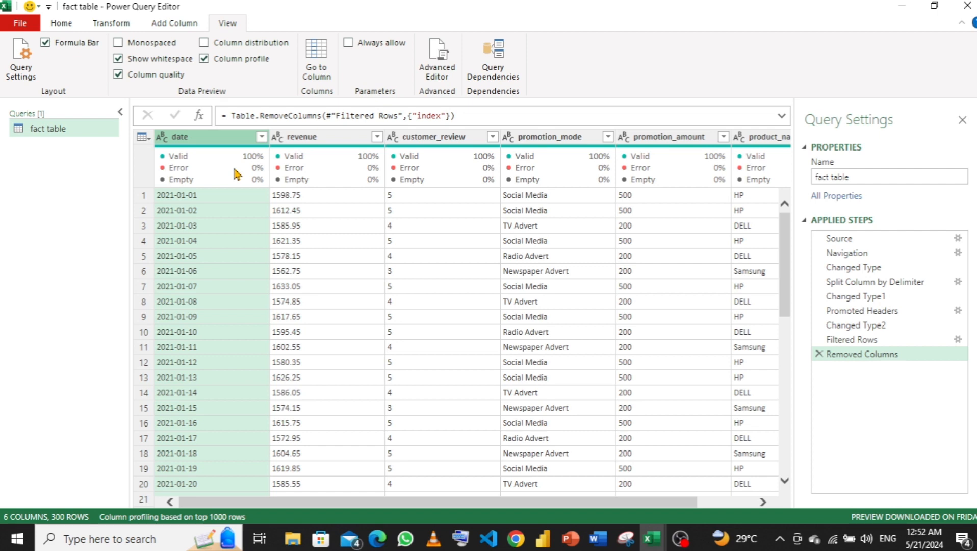
Add a new index column starting from 1 and set its data type to Text
{"action": "left_click", "coordinate": [171, 24]}
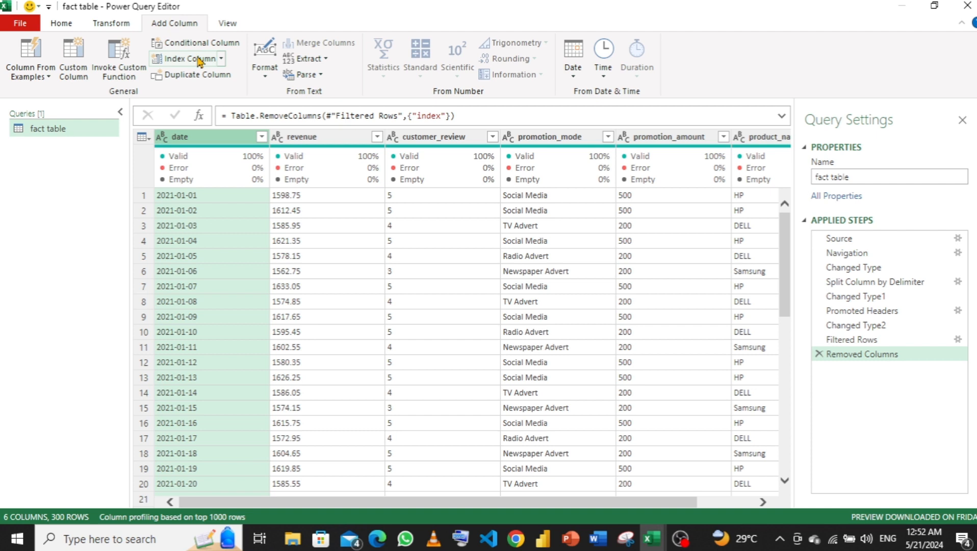
{"action": "left_click", "coordinate": [222, 59]}
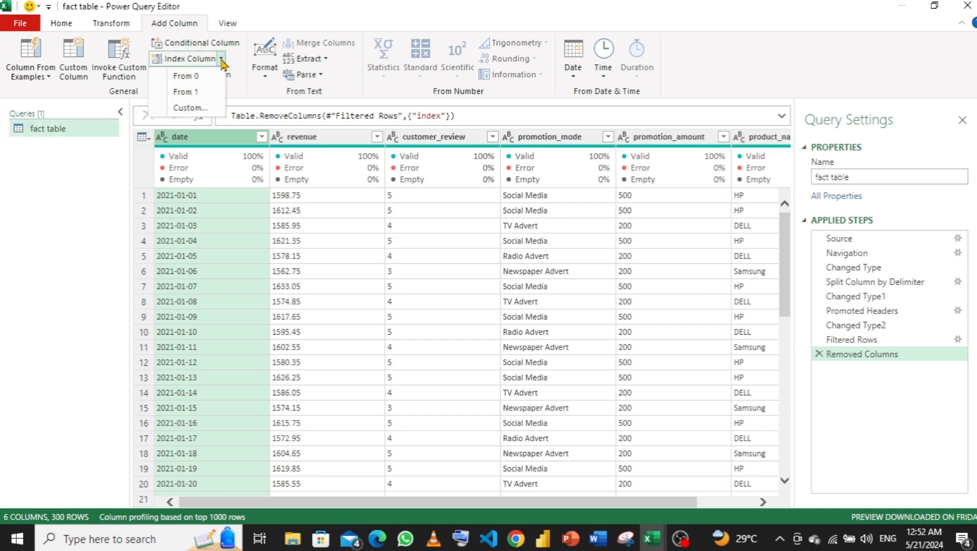
{"action": "left_click", "coordinate": [186, 91]}
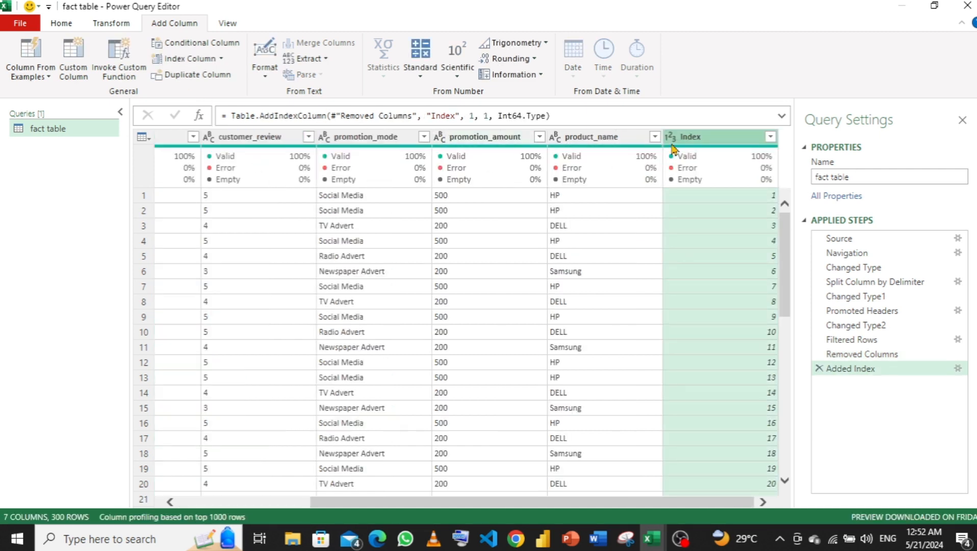
{"action": "left_click", "coordinate": [671, 138]}
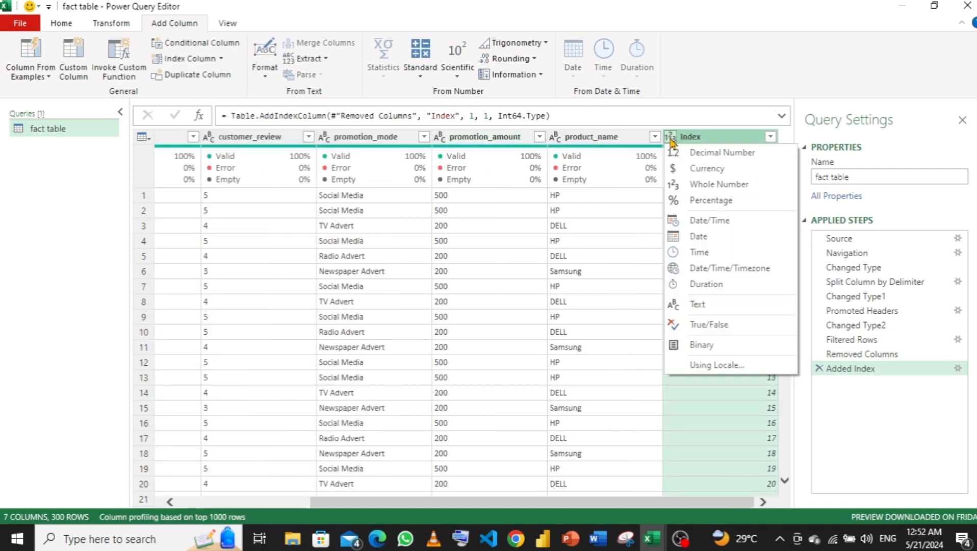
{"action": "left_click", "coordinate": [697, 306]}
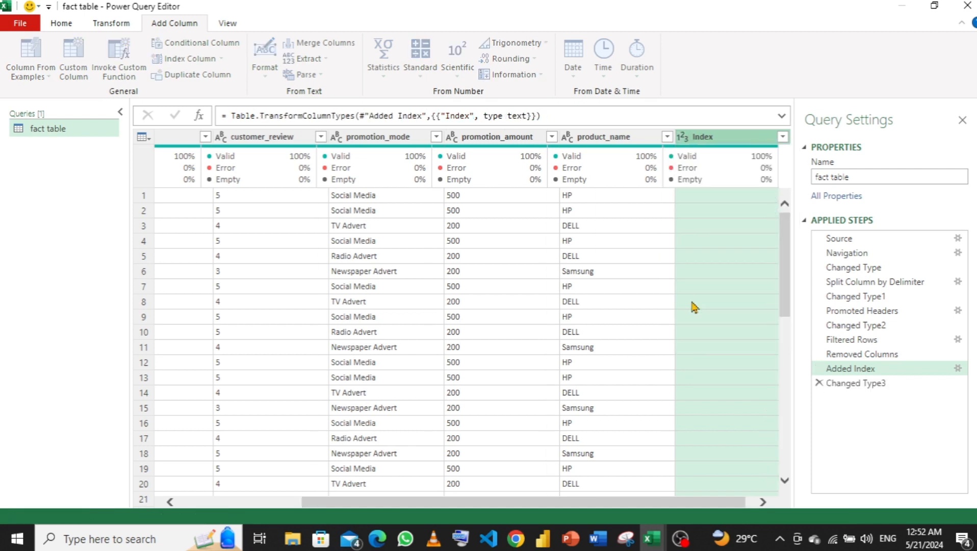
Move the new Index column to the beginning of the table and view its column profile
{"action": "right_click", "coordinate": [698, 138]}
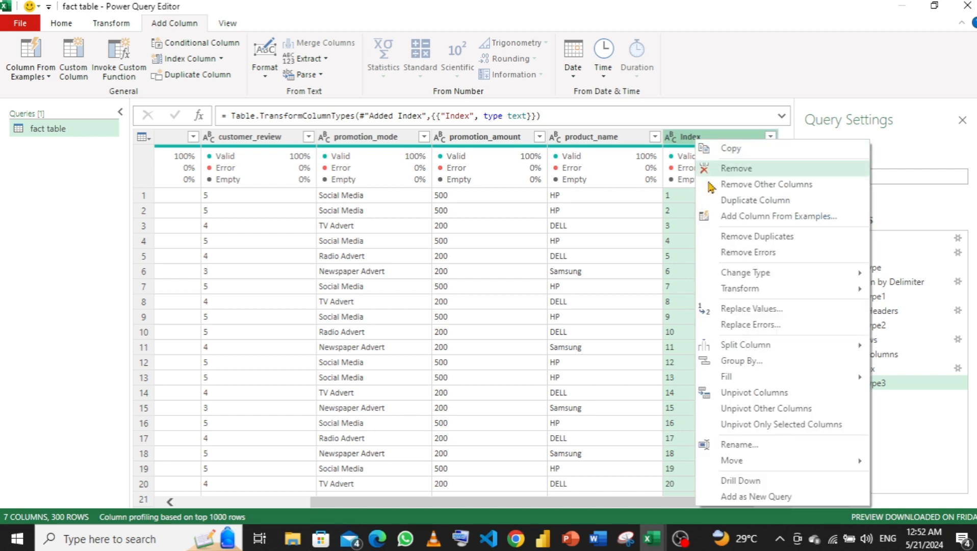
{"action": "mouse_move", "coordinate": [752, 465]}
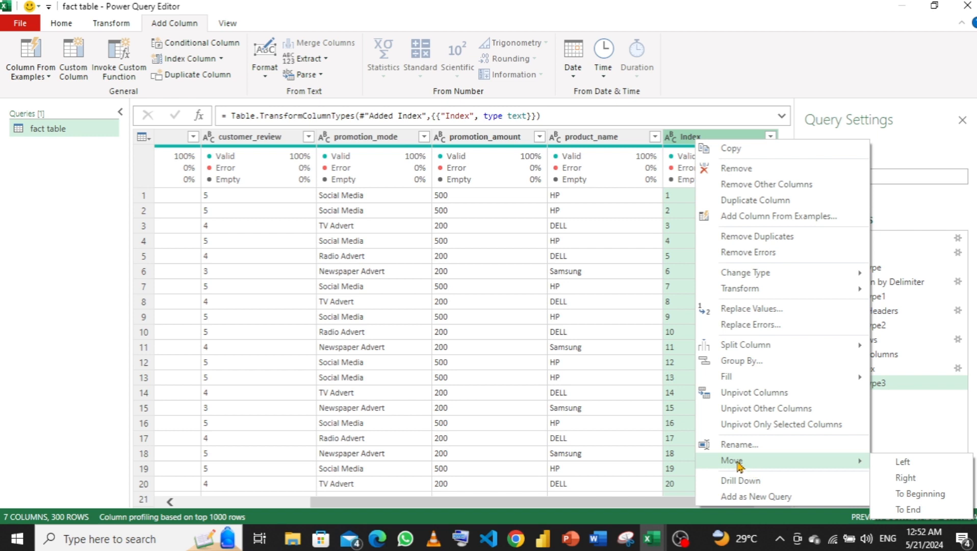
{"action": "left_click", "coordinate": [911, 496]}
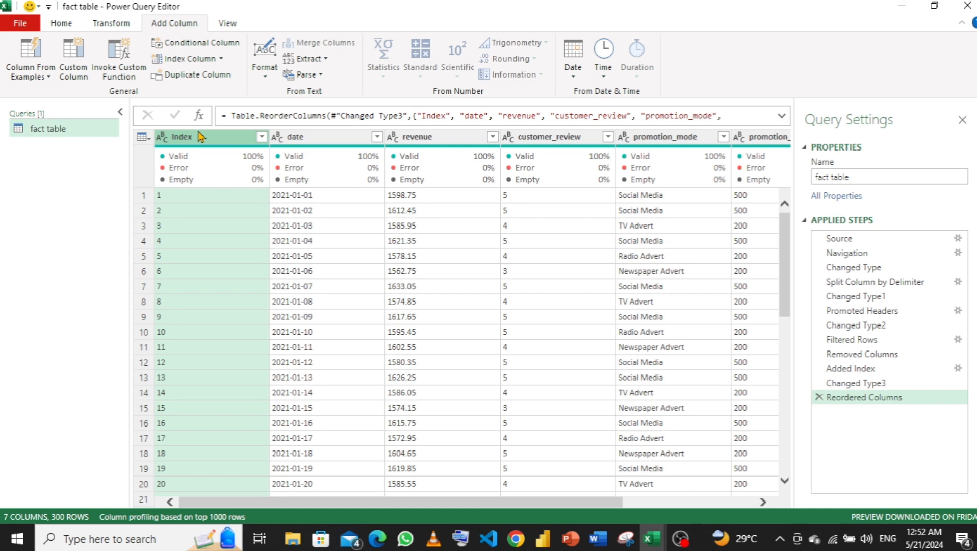
{"action": "left_click", "coordinate": [227, 24]}
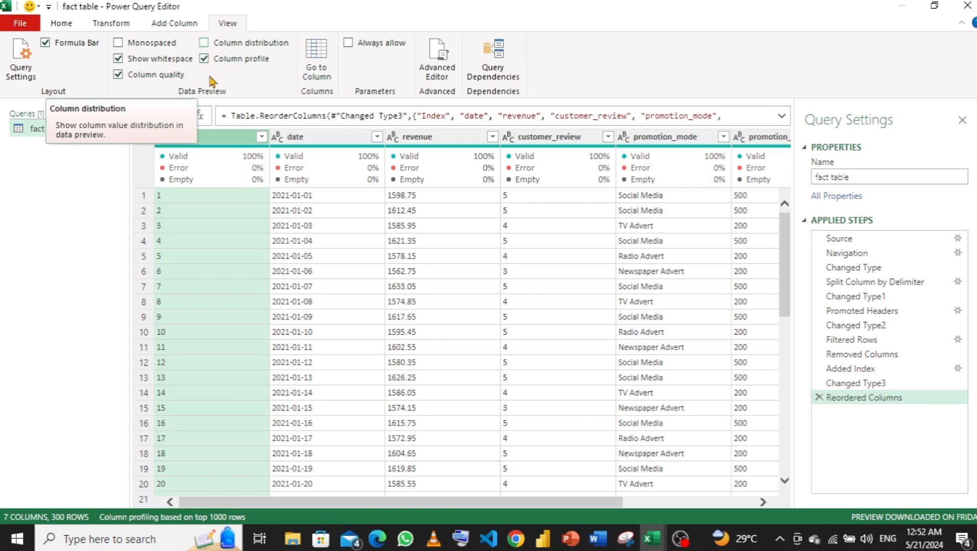
{"action": "left_click", "coordinate": [216, 141]}
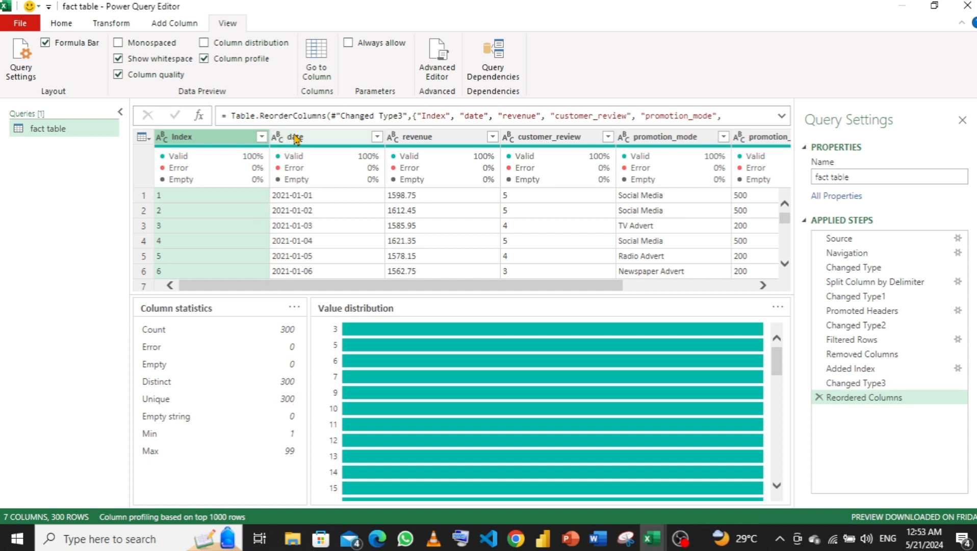
Set the date column's data type to Date and the revenue column's data type to Currency
{"action": "left_click", "coordinate": [320, 138]}
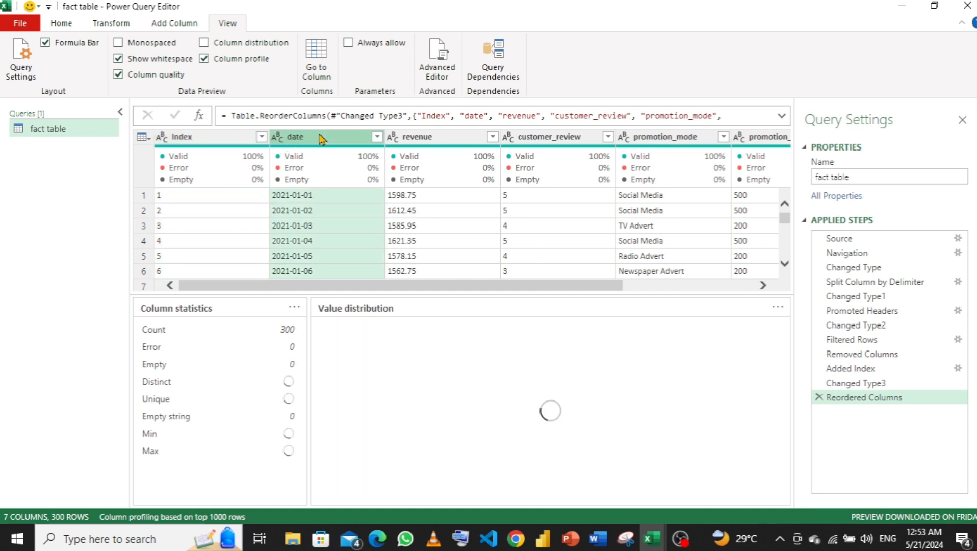
{"action": "left_click", "coordinate": [279, 137]}
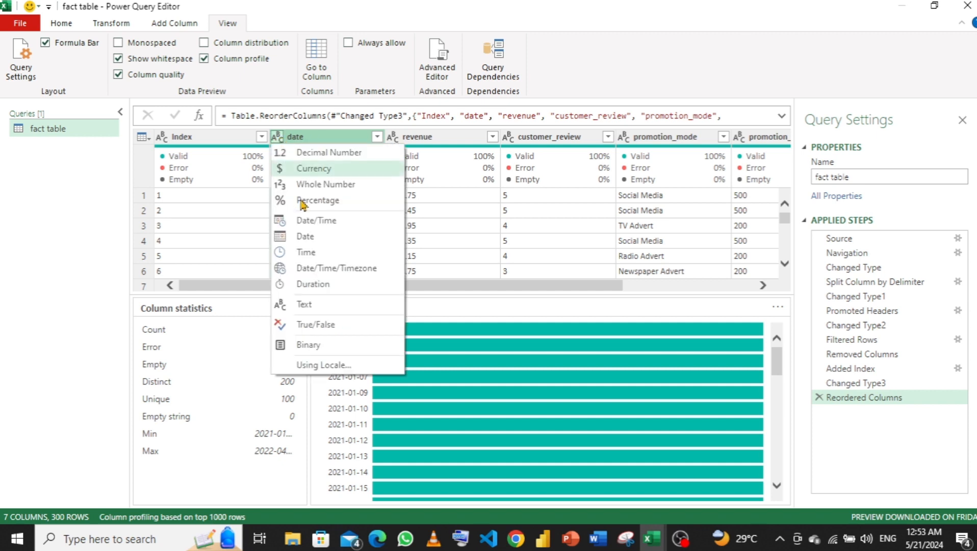
{"action": "left_click", "coordinate": [326, 242]}
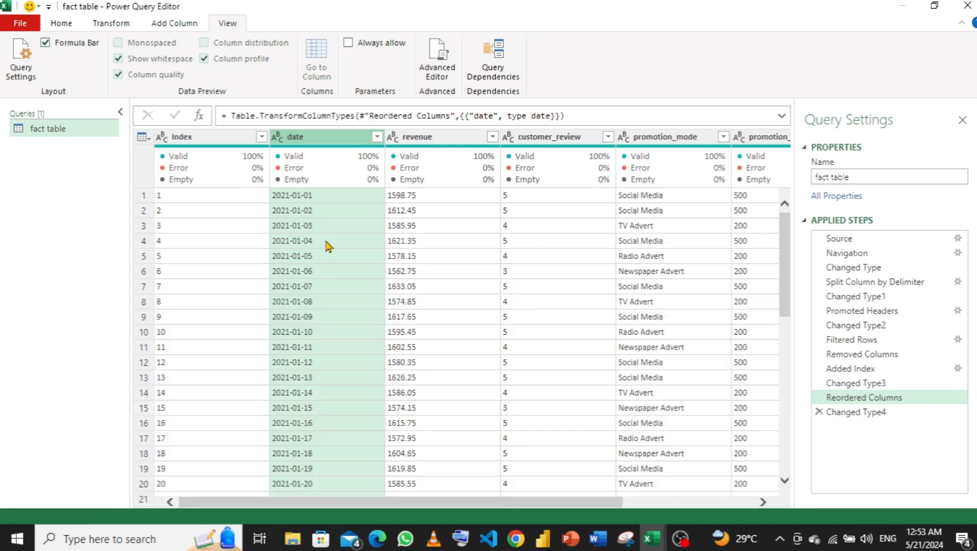
{"action": "left_click", "coordinate": [394, 138]}
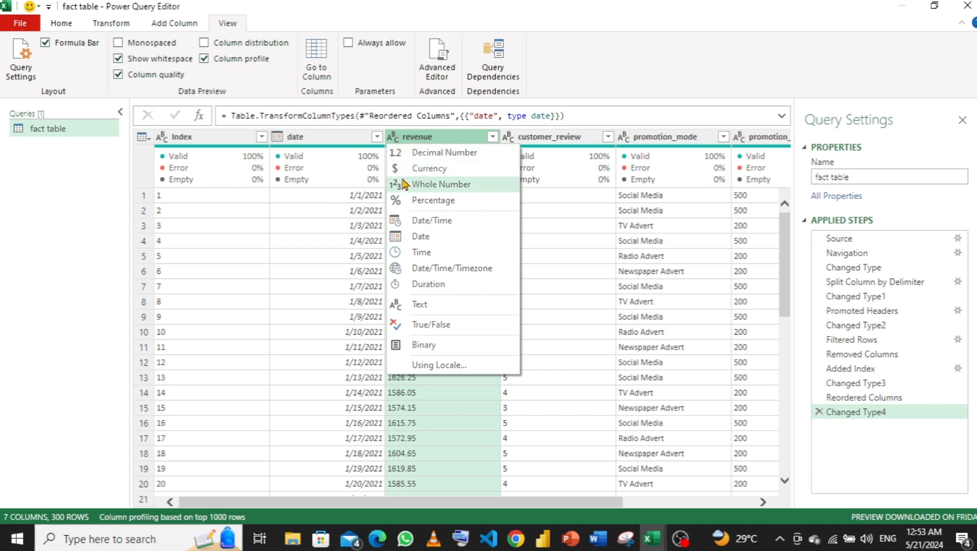
{"action": "left_click", "coordinate": [413, 168]}
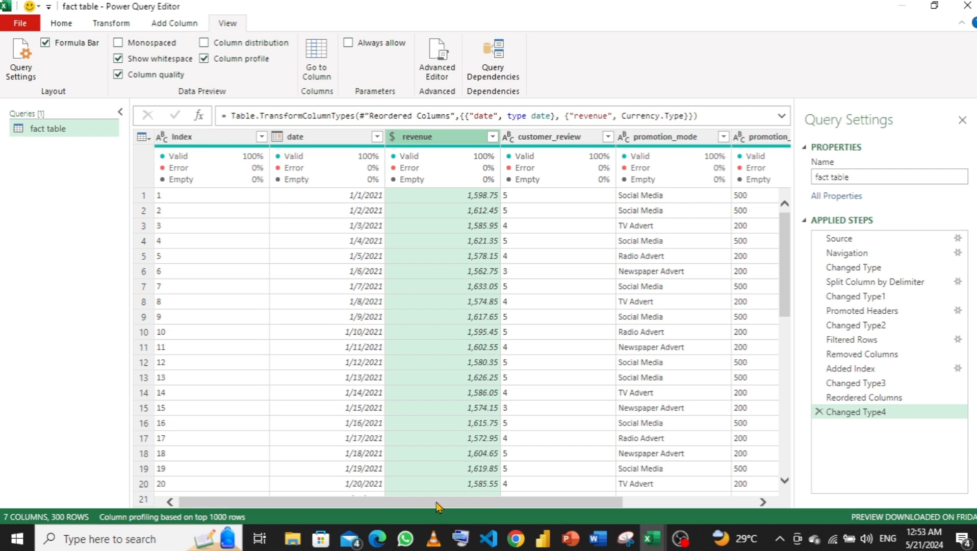
Set the customer_review column's data type to Whole Number
{"action": "left_click_drag", "start_coordinate": [497, 504], "coordinate": [541, 503]}
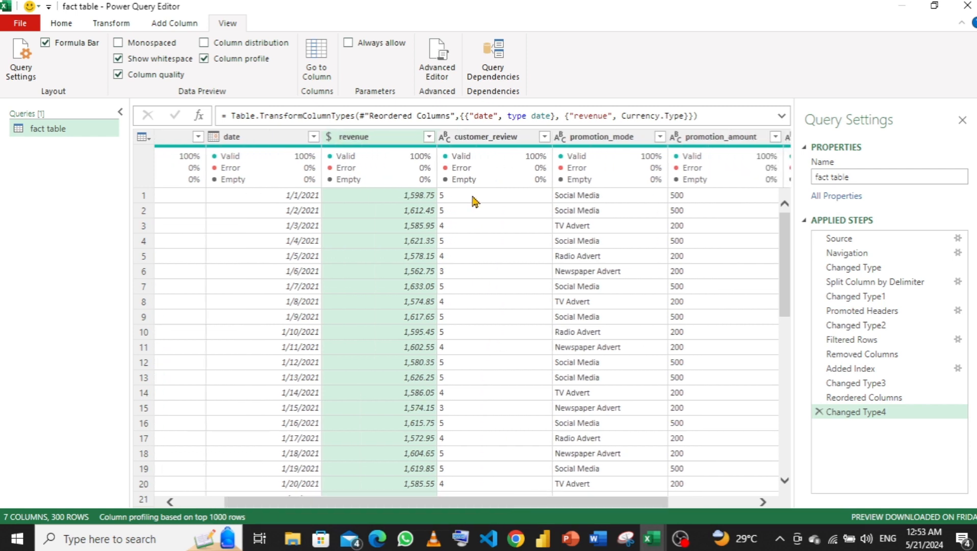
{"action": "left_click", "coordinate": [446, 137]}
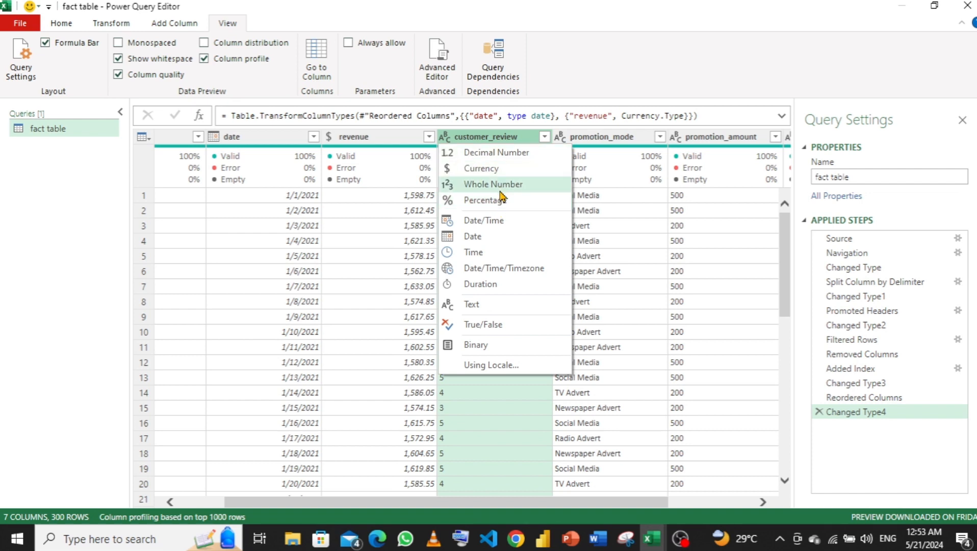
{"action": "left_click", "coordinate": [481, 187]}
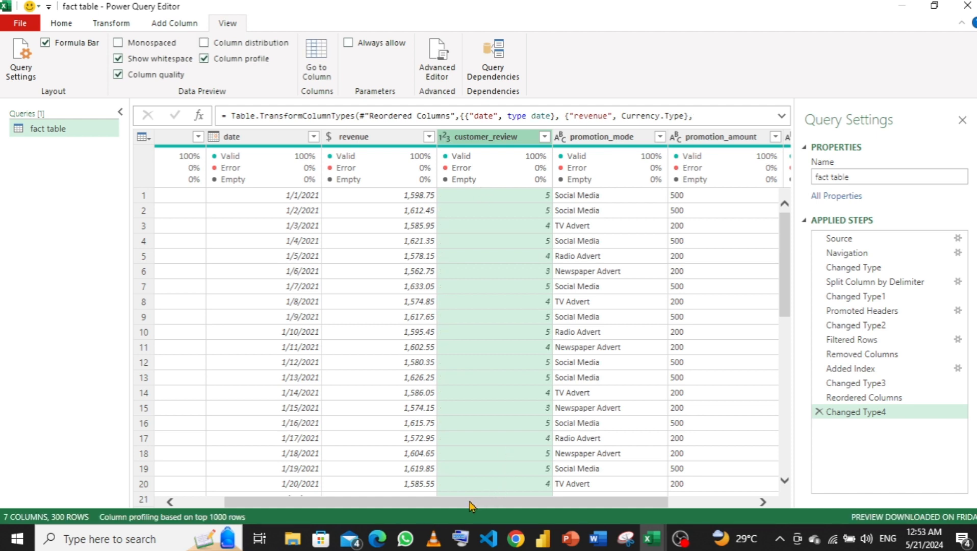
Remove the promotion_mode and promotion_amount columns from the fact table
{"action": "left_click_drag", "start_coordinate": [483, 504], "coordinate": [560, 507]}
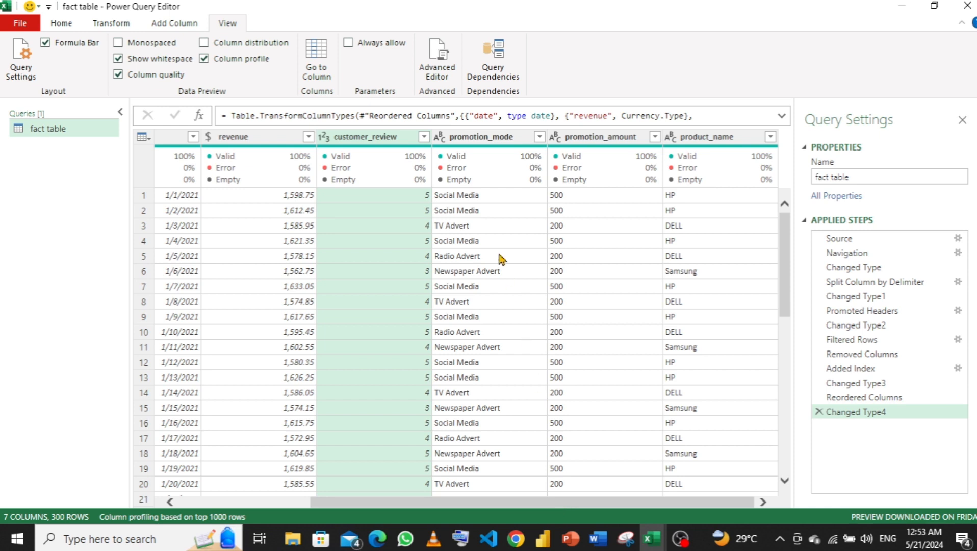
{"action": "left_click", "coordinate": [483, 138]}
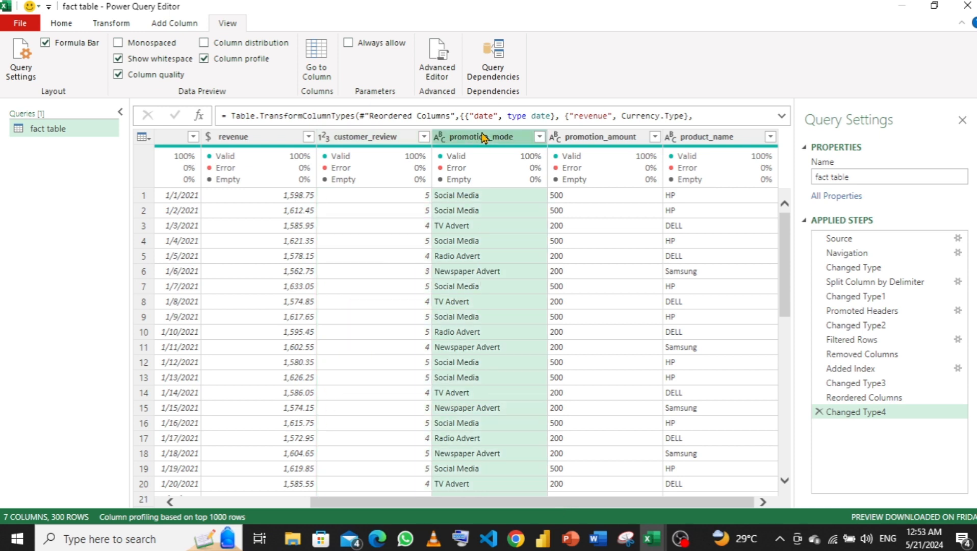
{"action": "right_click", "coordinate": [483, 139]}
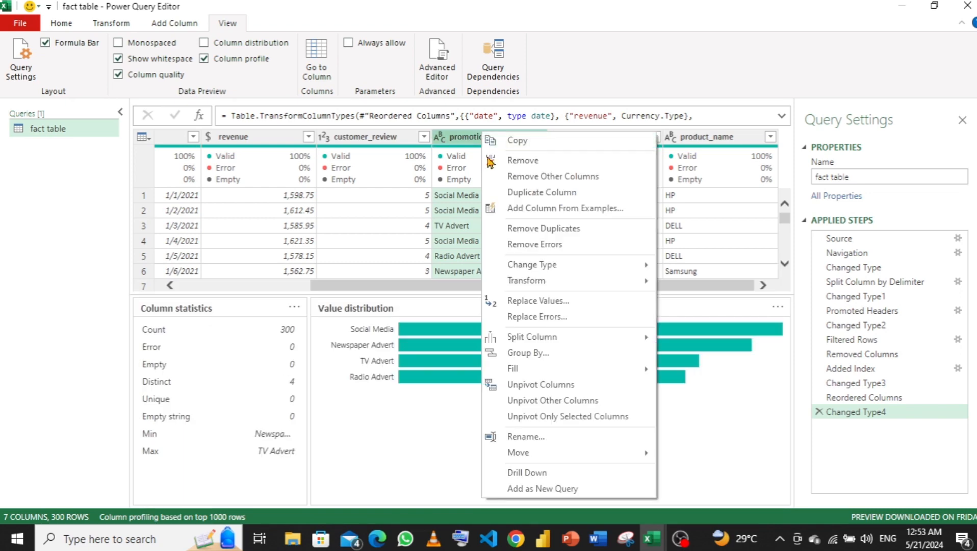
{"action": "key", "text": "Escape"}
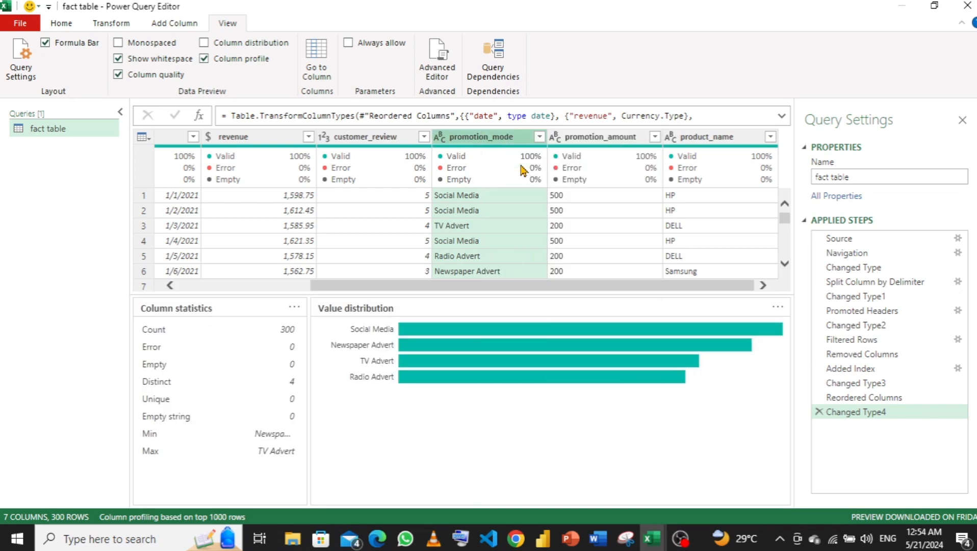
{"action": "key", "text": "Delete"}
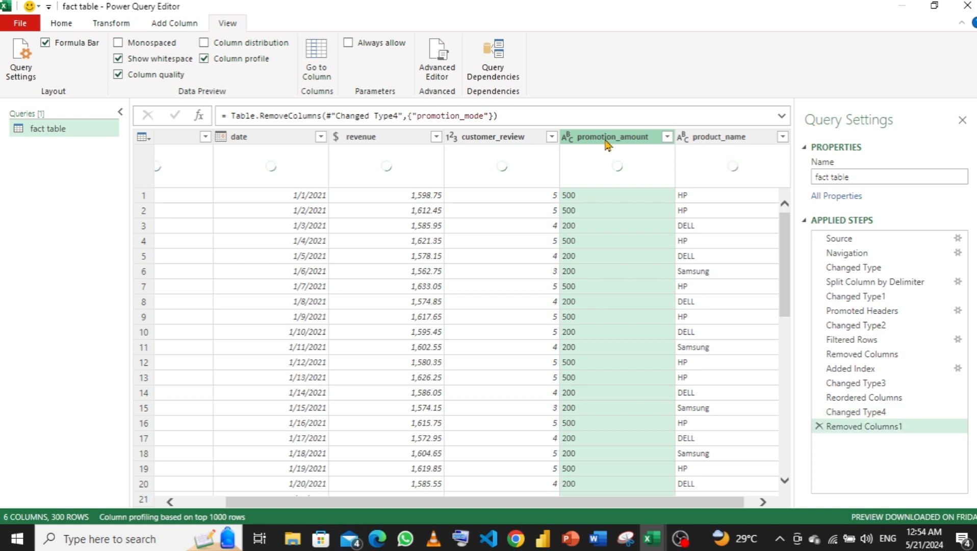
{"action": "right_click", "coordinate": [607, 140]}
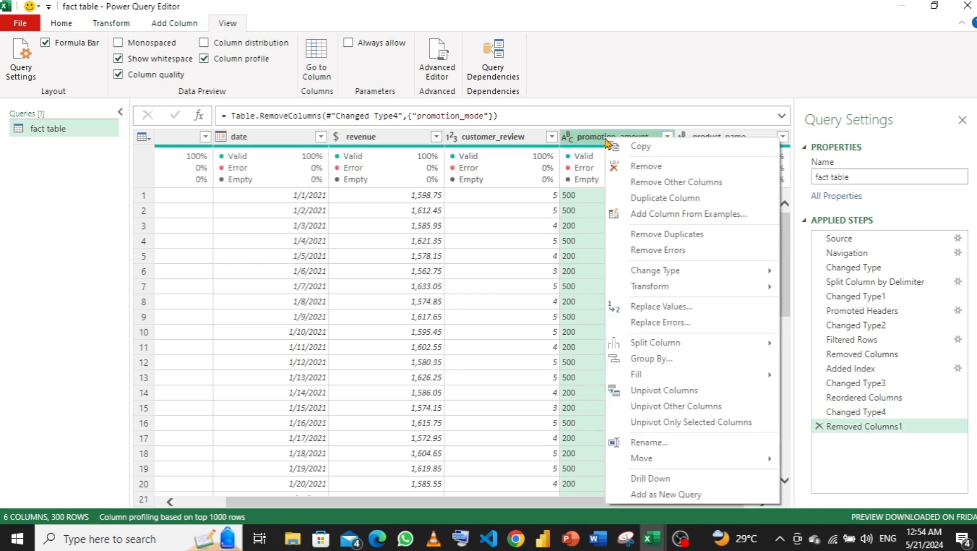
{"action": "left_click", "coordinate": [626, 167]}
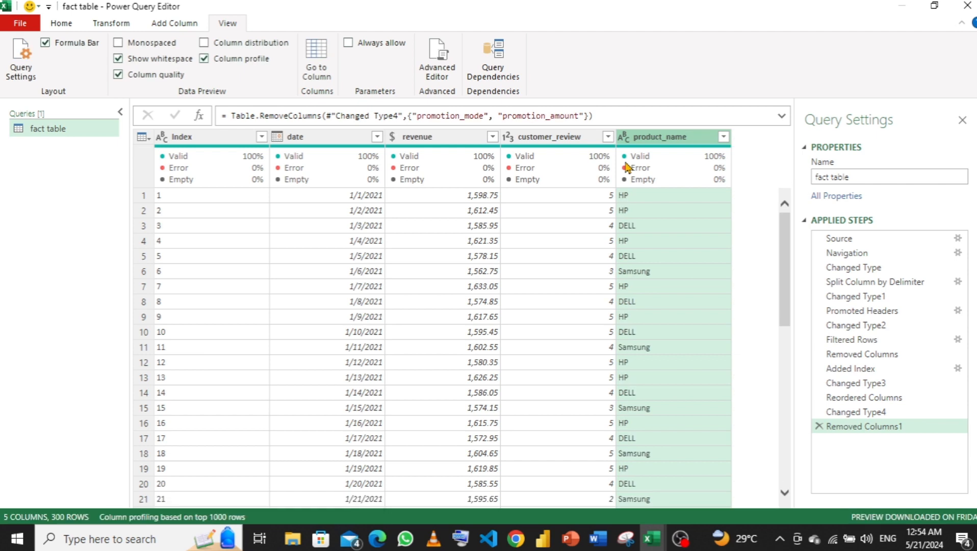
Trim the text in the product_name column and capitalize each word in it
{"action": "right_click", "coordinate": [661, 142]}
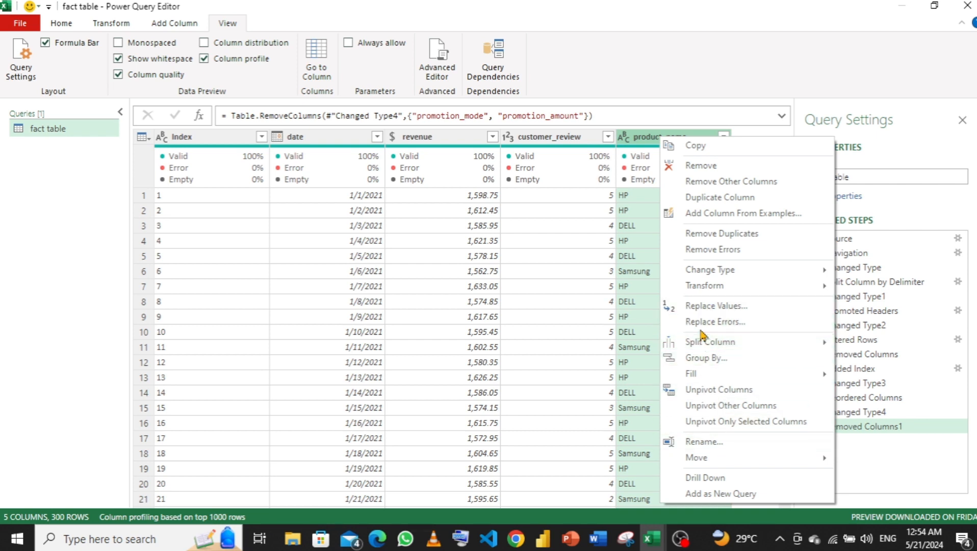
{"action": "mouse_move", "coordinate": [728, 288]}
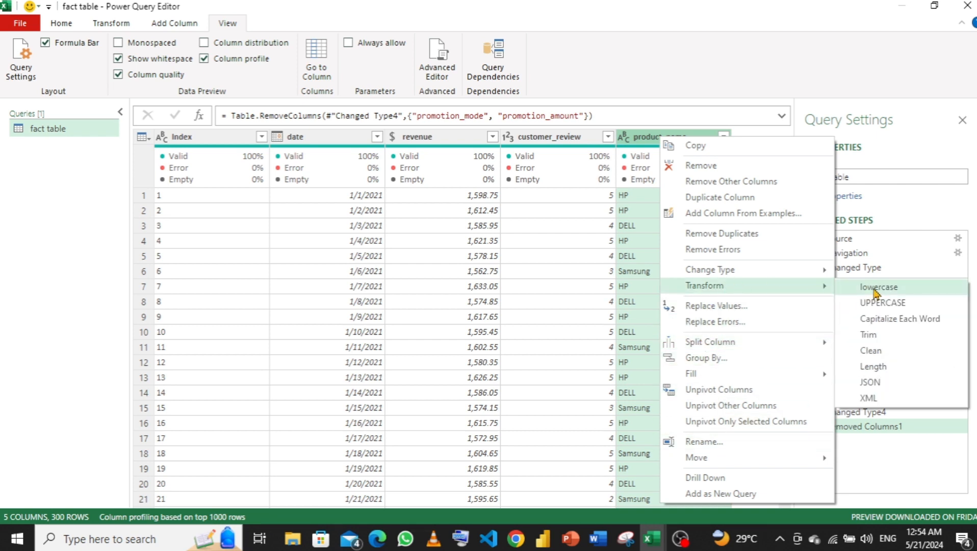
{"action": "left_click", "coordinate": [868, 335]}
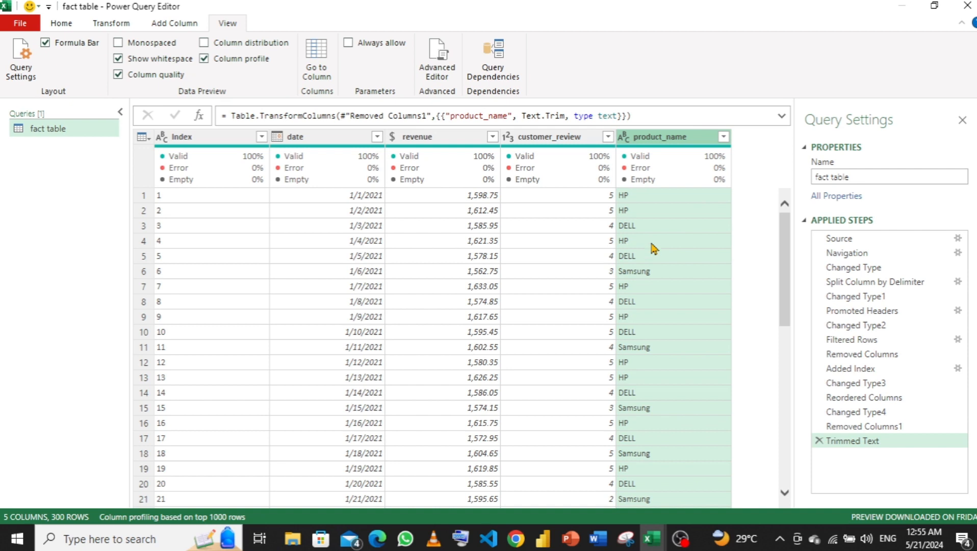
{"action": "right_click", "coordinate": [667, 139]}
{"action": "mouse_move", "coordinate": [744, 284]}
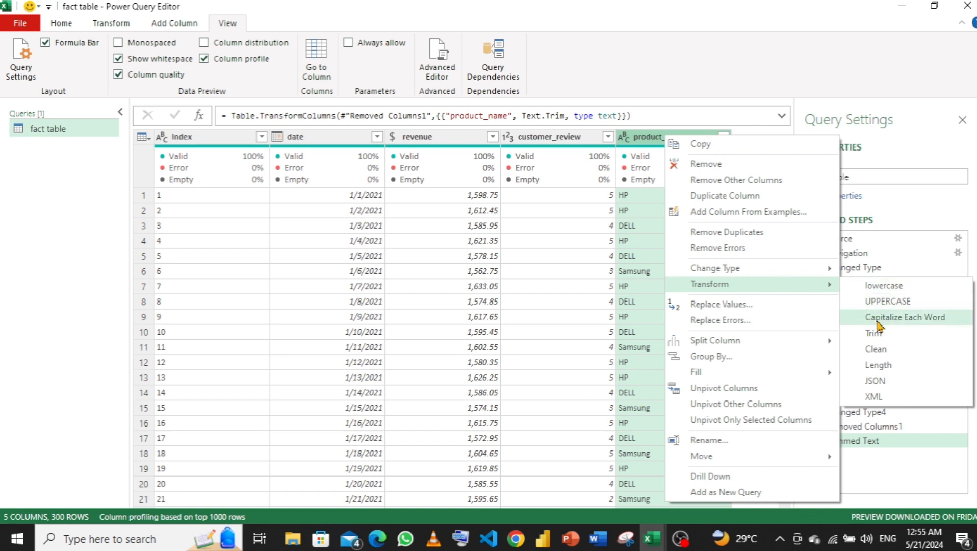
{"action": "left_click", "coordinate": [877, 322]}
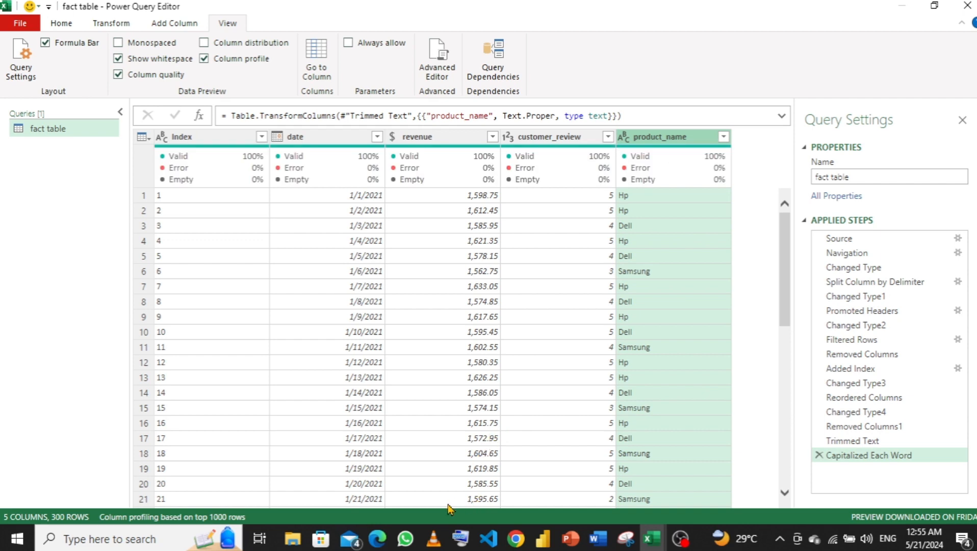
Start a new conditional column for the fact table and name it "UX Review"
{"action": "mouse_move", "coordinate": [200, 166]}
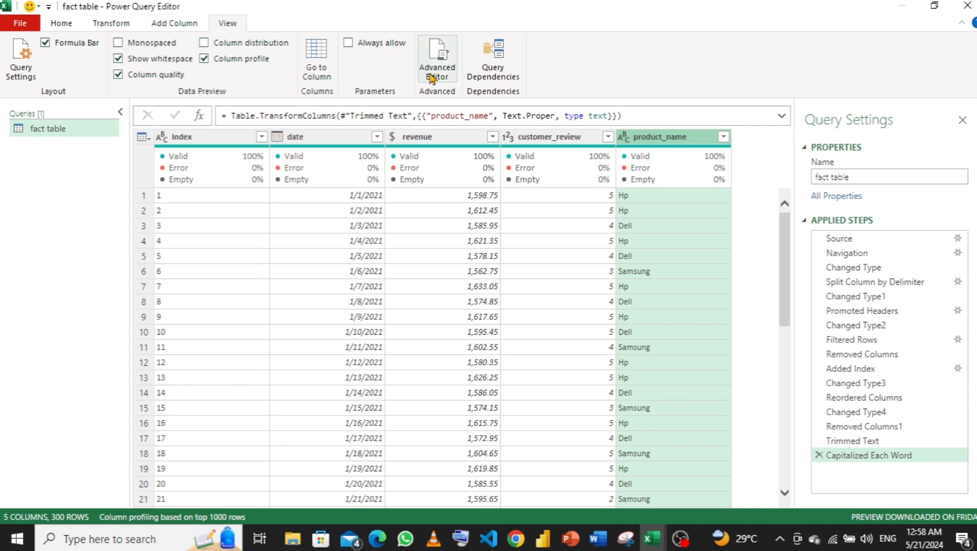
{"action": "left_click", "coordinate": [168, 32]}
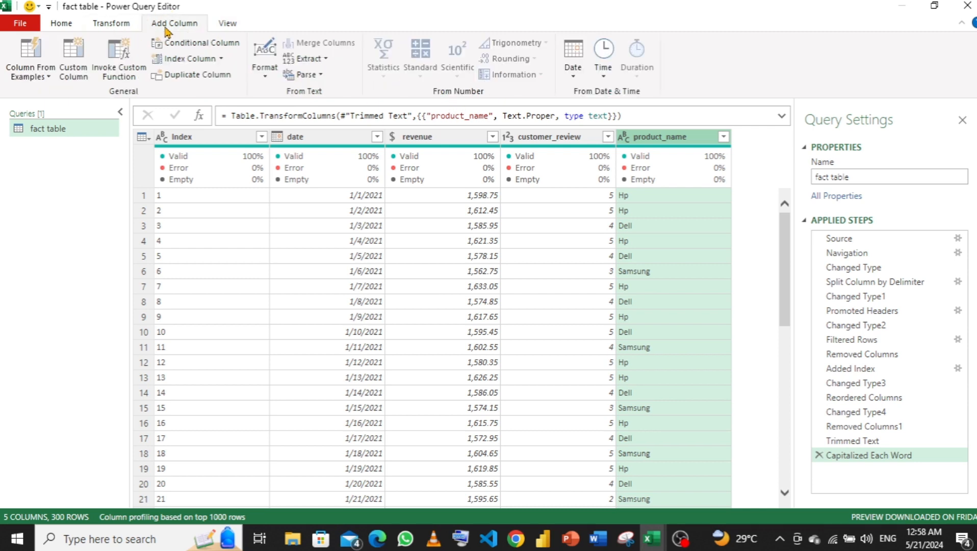
{"action": "left_click", "coordinate": [207, 50]}
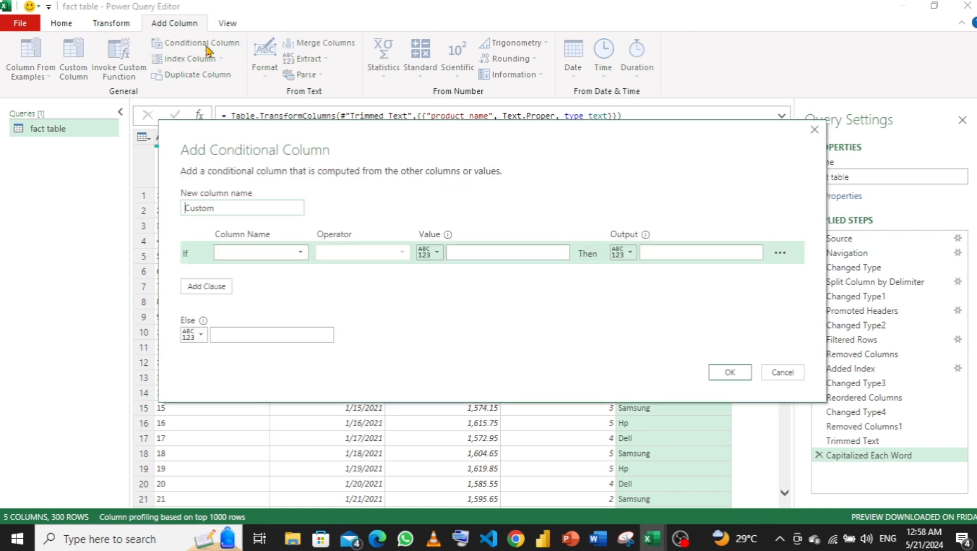
{"action": "left_click", "coordinate": [245, 210]}
{"action": "key", "text": "BackSpace"}
{"action": "key", "text": "BackSpace"}
{"action": "key", "text": "BackSpace"}
{"action": "key", "text": "BackSpace"}
{"action": "key", "text": "BackSpace"}
{"action": "key", "text": "BackSpace"}
{"action": "key", "text": "BackSpace"}
{"action": "key", "text": "BackSpace"}
{"action": "key", "text": "BackSpace"}
{"action": "key", "text": "BackSpace"}
{"action": "key", "text": "BackSpace"}
{"action": "key", "text": "BackSpace"}
{"action": "type", "text": "UX Review"}
Define the first UX Review condition so that customer_review equal to 1 outputs "Very Low"
{"action": "left_click", "coordinate": [269, 258]}
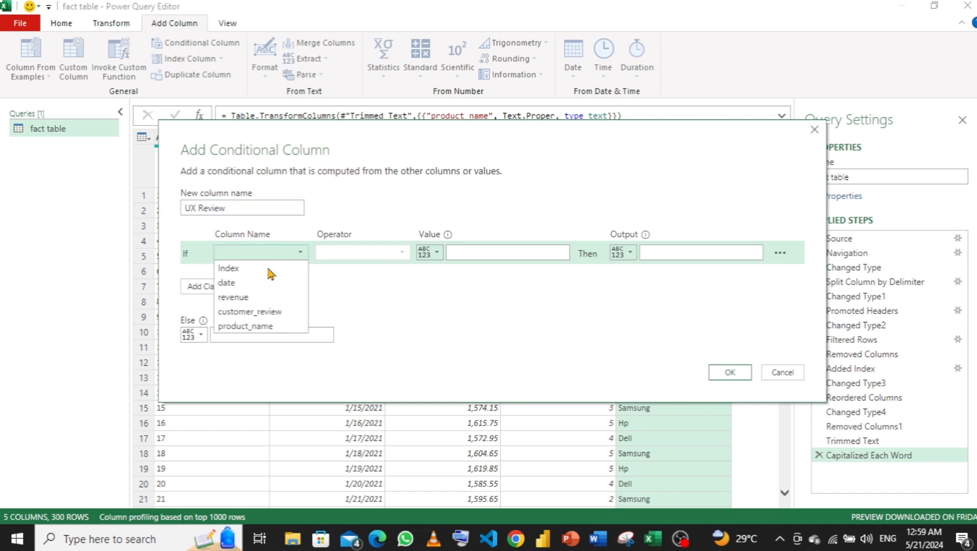
{"action": "left_click", "coordinate": [253, 316]}
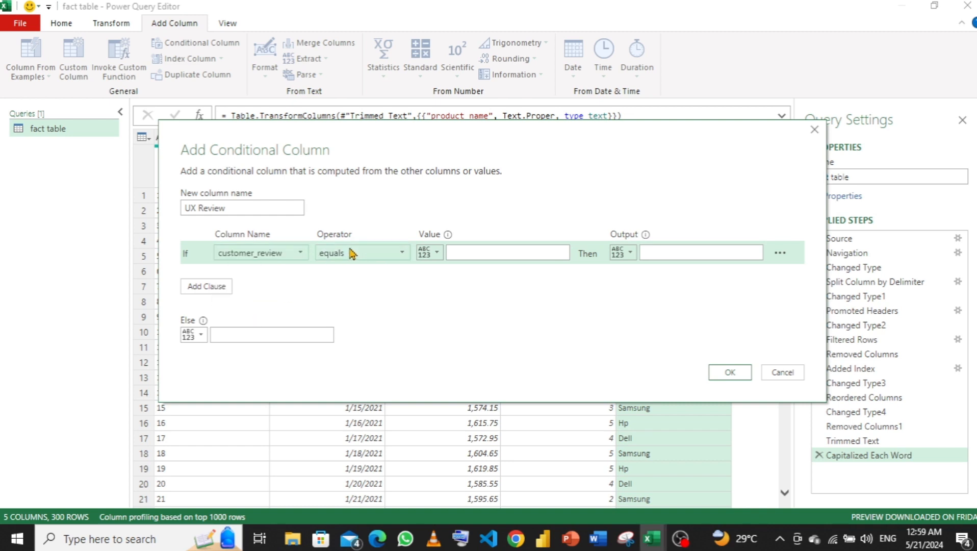
{"action": "left_click", "coordinate": [487, 253]}
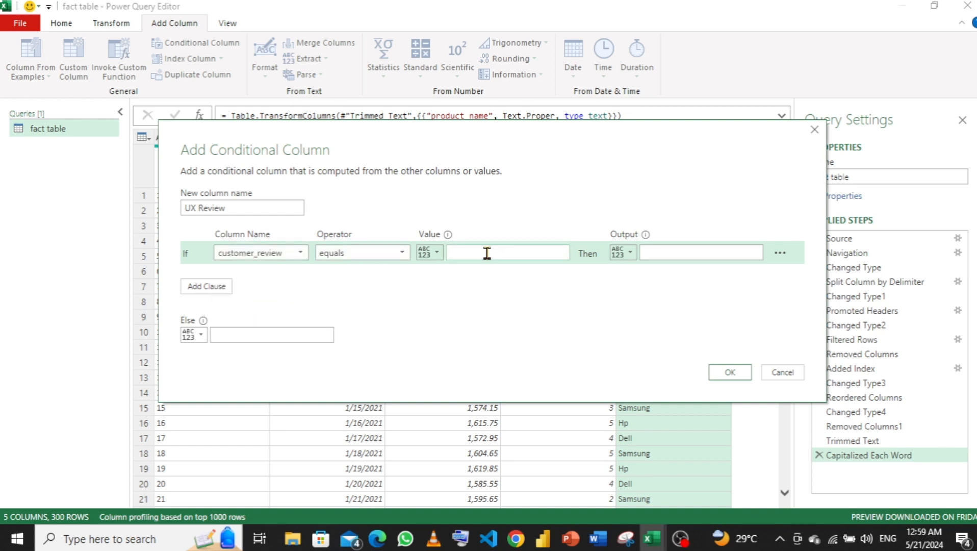
{"action": "type", "text": "1"}
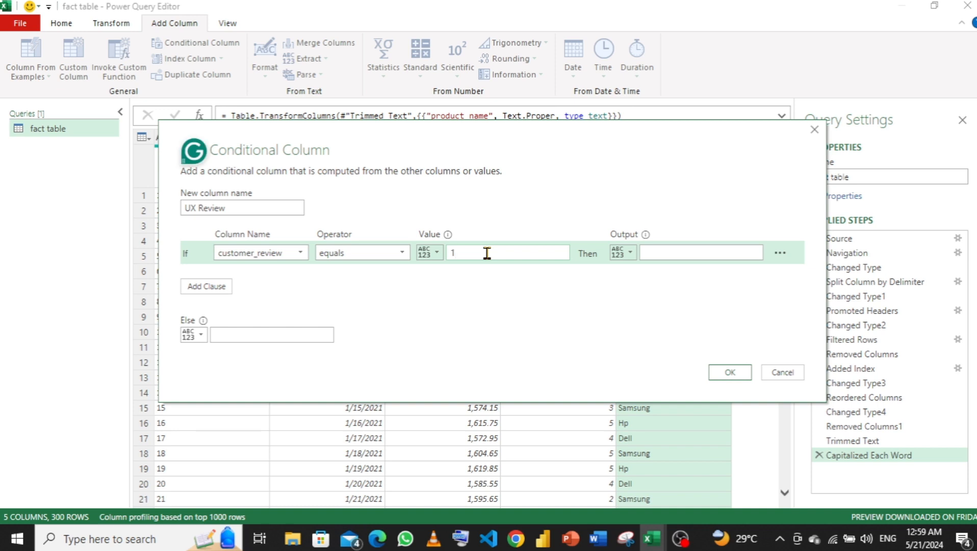
{"action": "left_click", "coordinate": [680, 258]}
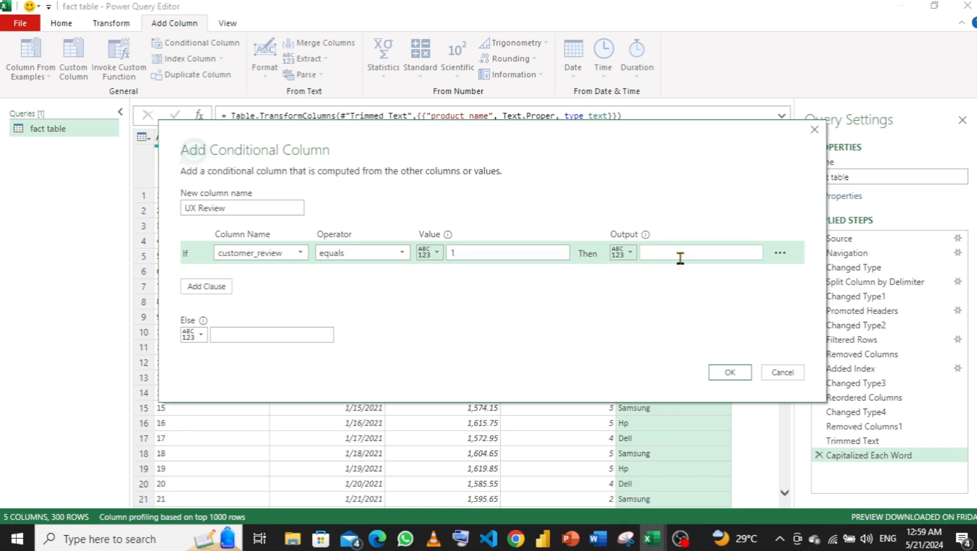
{"action": "type", "text": "Very "}
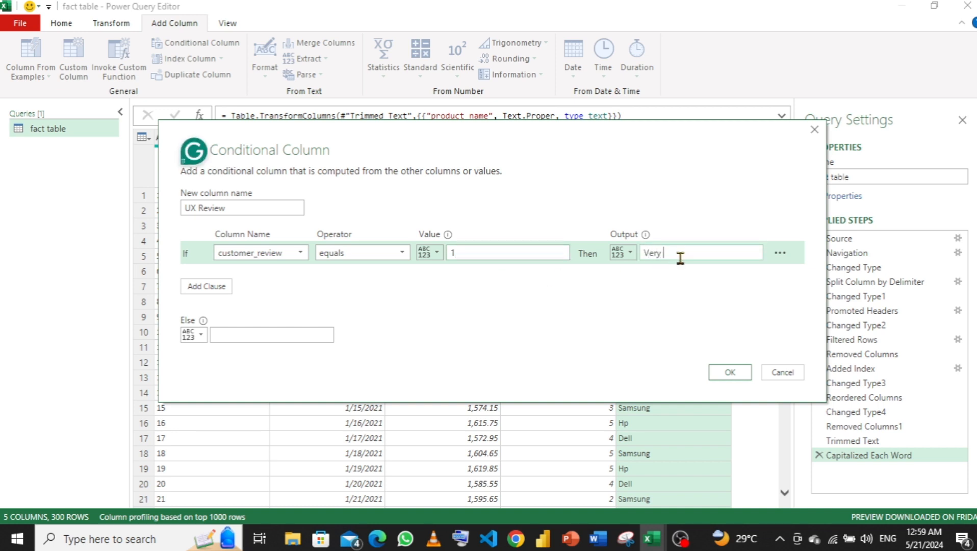
{"action": "type", "text": "Low"}
Add an else-if clause so that customer_review equal to 2 outputs "Low"
{"action": "left_click", "coordinate": [191, 294]}
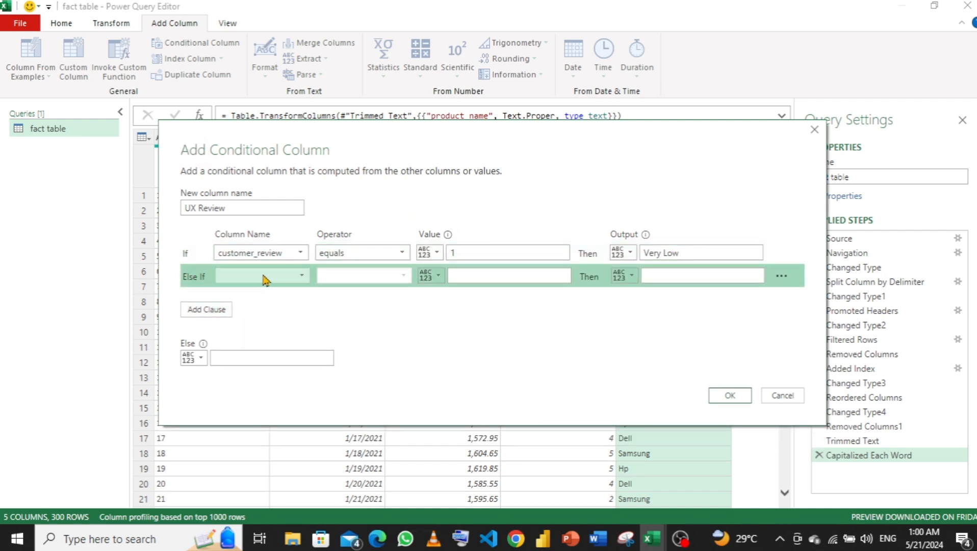
{"action": "left_click", "coordinate": [264, 280]}
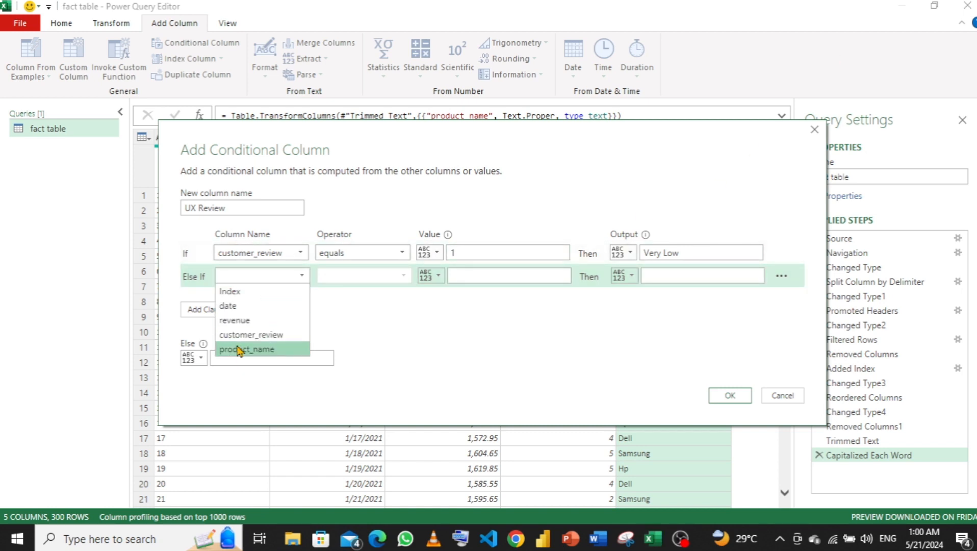
{"action": "left_click", "coordinate": [259, 334]}
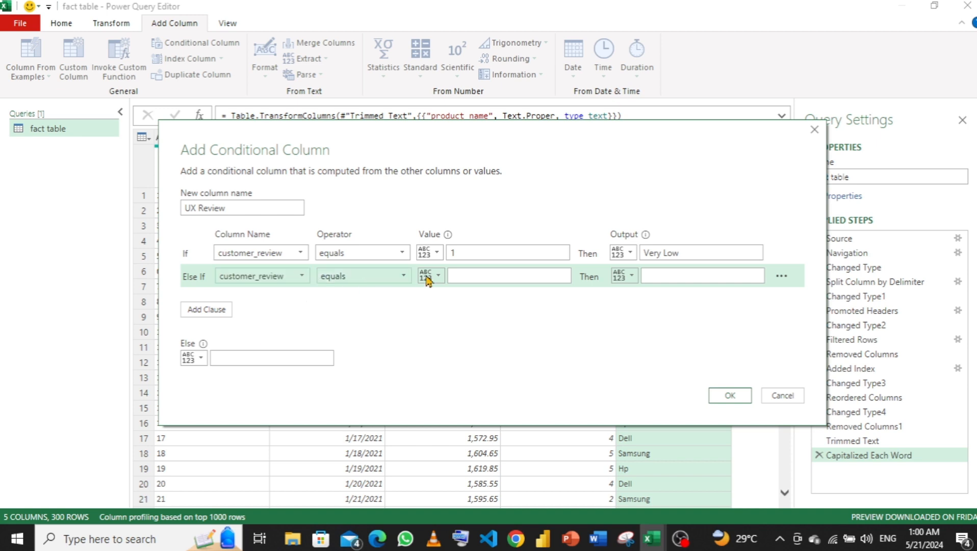
{"action": "left_click", "coordinate": [477, 271]}
{"action": "type", "text": "2"}
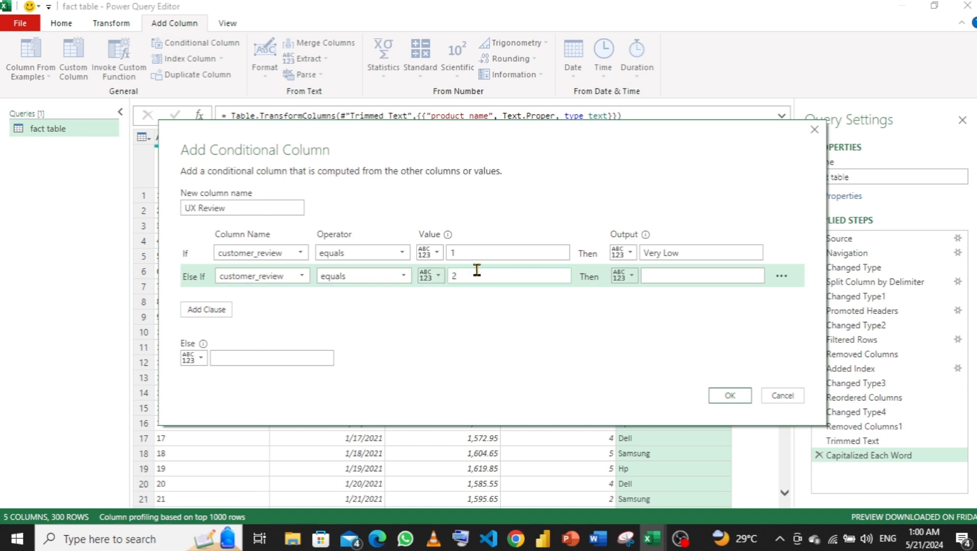
{"action": "left_click", "coordinate": [691, 271]}
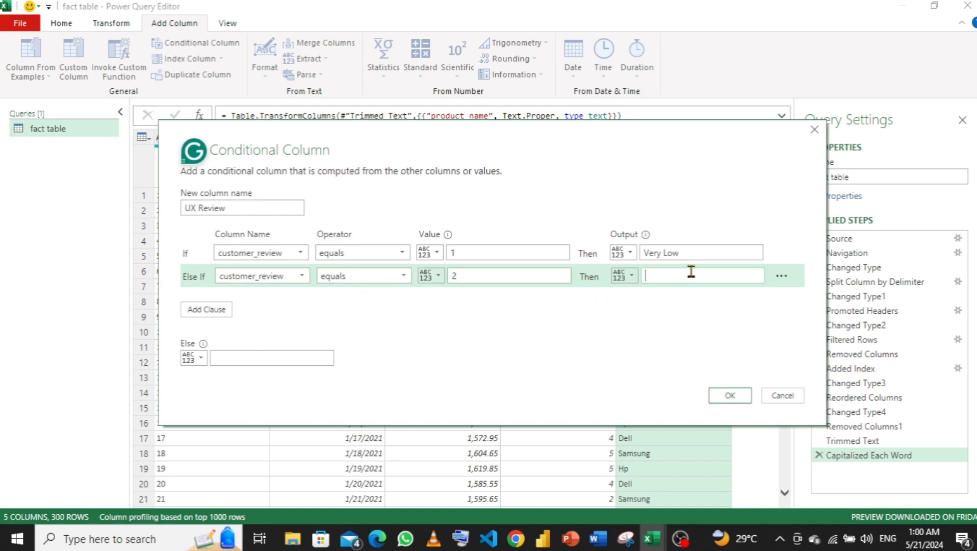
{"action": "type", "text": "Low"}
{"action": "key", "text": "BackSpace"}
{"action": "key", "text": "BackSpace"}
{"action": "type", "text": "ow"}
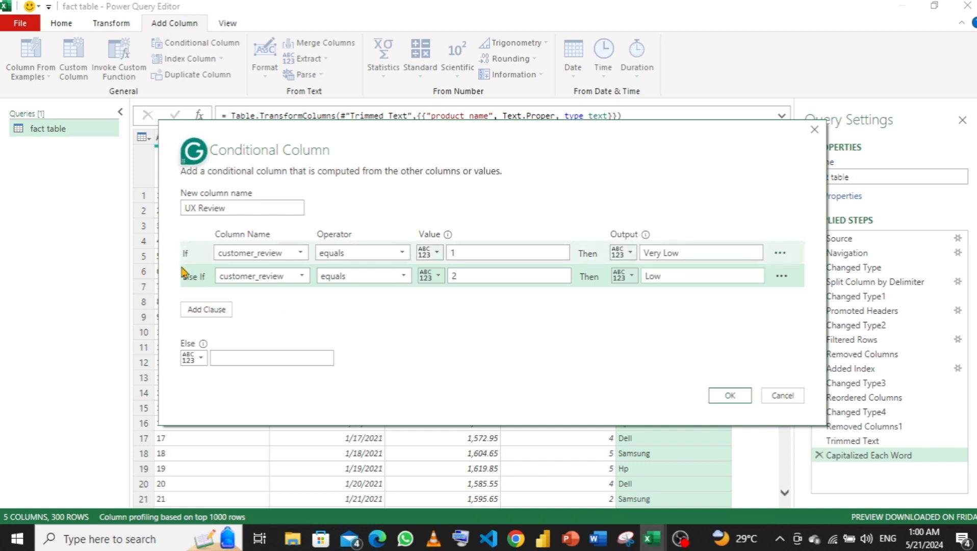
Add a third condition row and change the outputs for customer_review 1 and 2 to "Very Bad" and "Bad"
{"action": "left_click", "coordinate": [218, 310]}
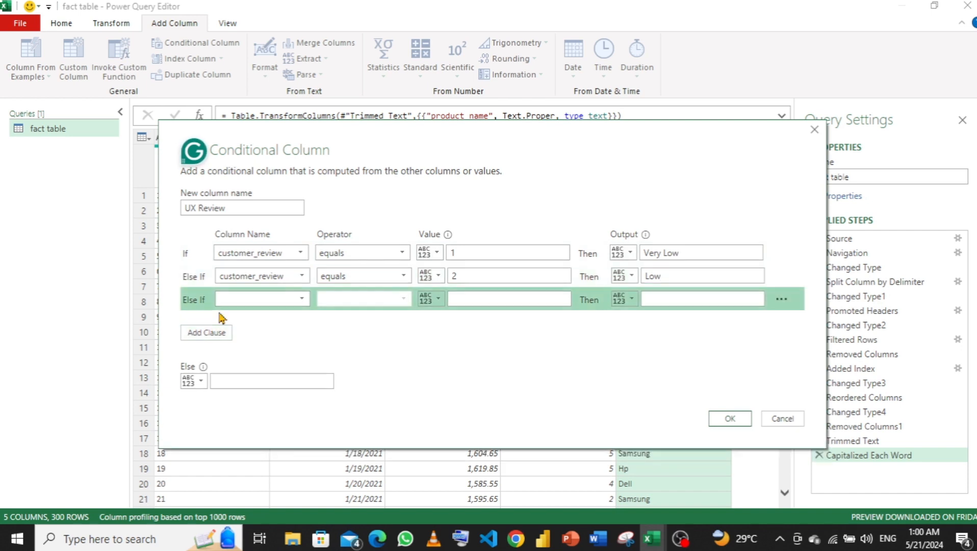
{"action": "left_click", "coordinate": [709, 253]}
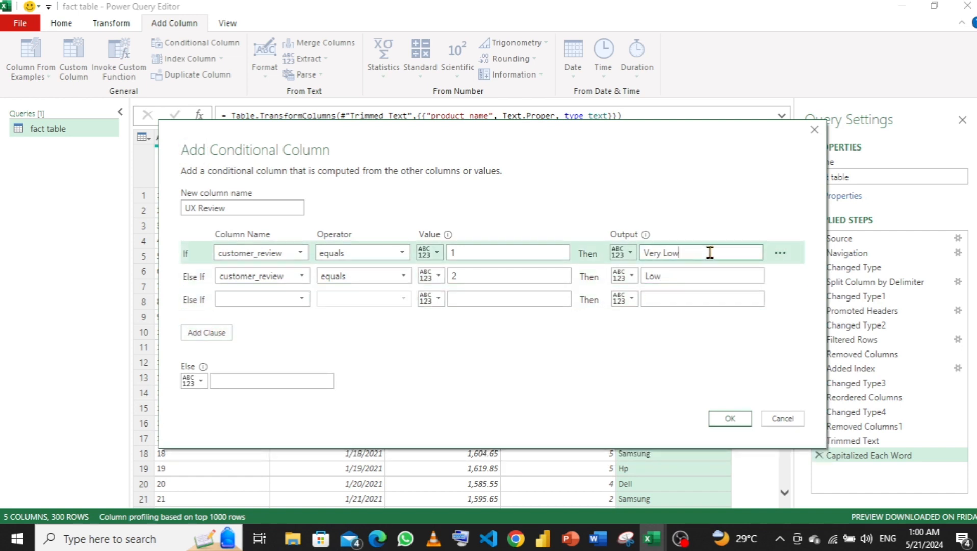
{"action": "key", "text": "BackSpace"}
{"action": "key", "text": "BackSpace"}
{"action": "key", "text": "BackSpace"}
{"action": "type", "text": "Bad"}
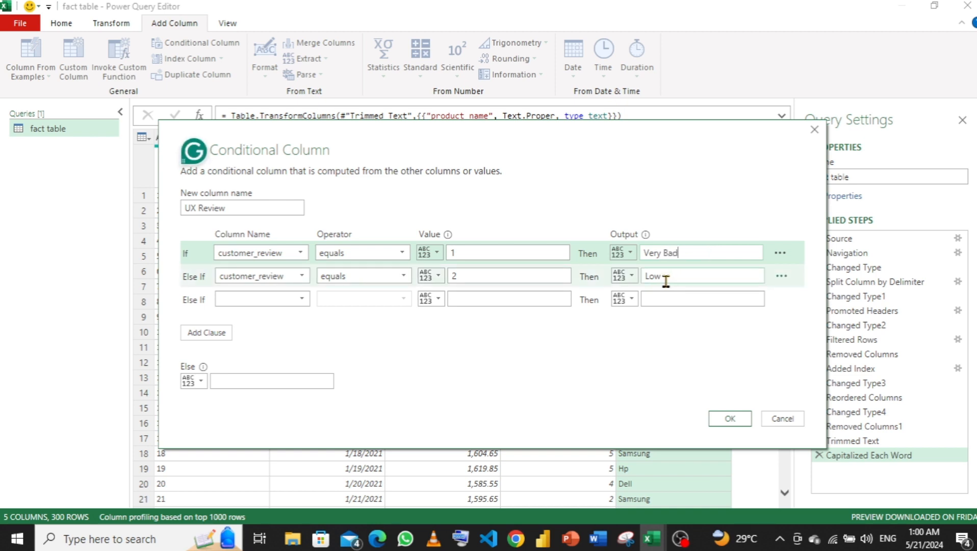
{"action": "left_click", "coordinate": [666, 281]}
{"action": "key", "text": "BackSpace"}
{"action": "key", "text": "BackSpace"}
{"action": "key", "text": "BackSpace"}
{"action": "type", "text": "Bad"}
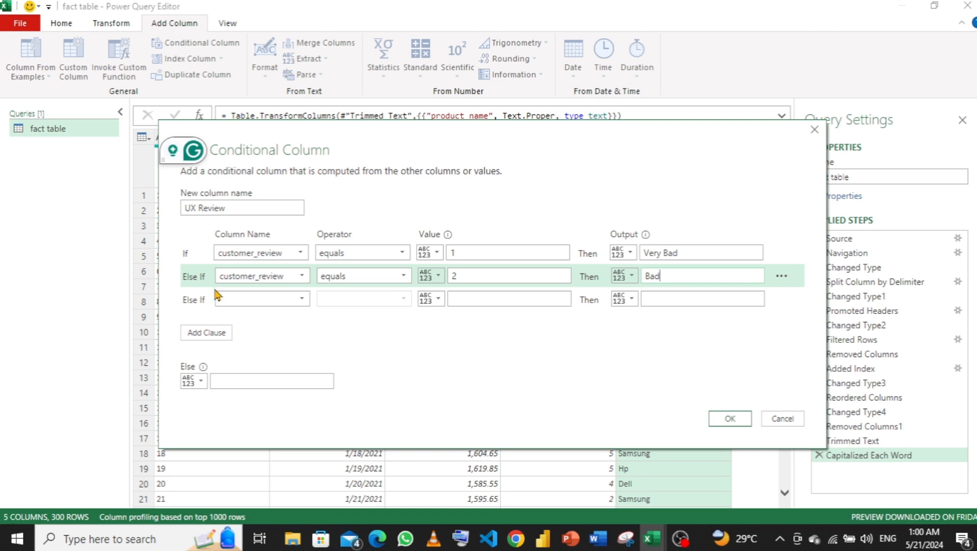
Fill in the empty else-if clause so that customer_review equal to 3 outputs "Neutral"
{"action": "left_click", "coordinate": [259, 299]}
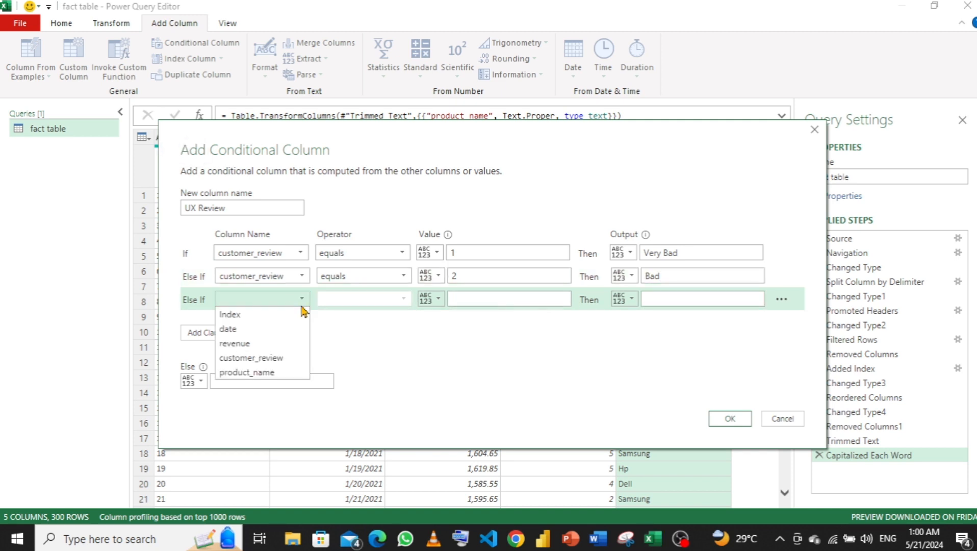
{"action": "left_click", "coordinate": [257, 358]}
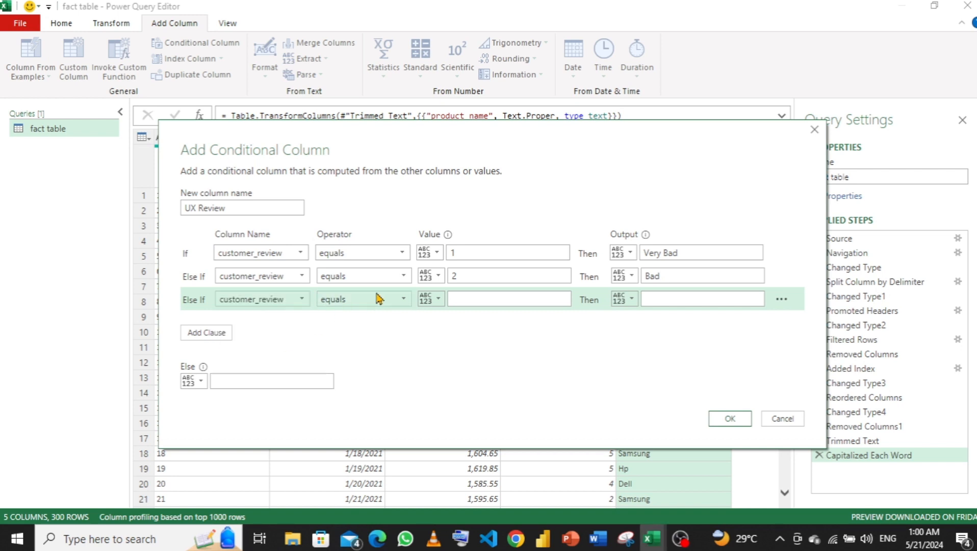
{"action": "left_click", "coordinate": [501, 303]}
{"action": "type", "text": "3"}
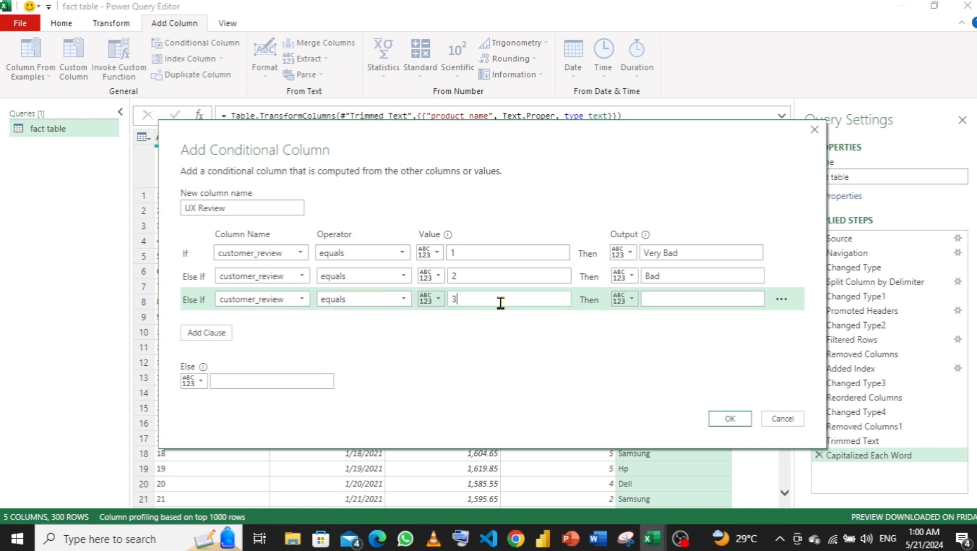
{"action": "left_click", "coordinate": [718, 298]}
{"action": "type", "text": "Ne"}
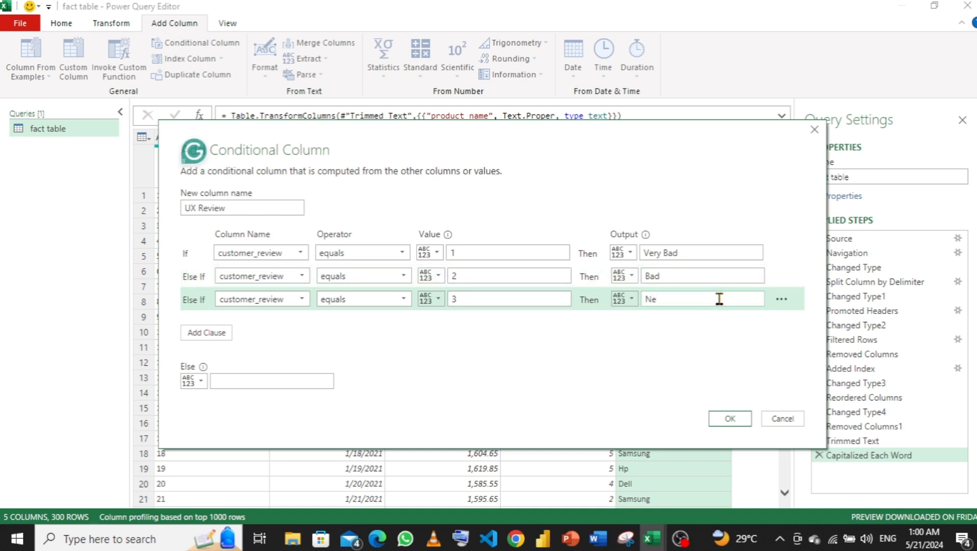
{"action": "type", "text": "traul"}
{"action": "key", "text": "BackSpace"}
{"action": "key", "text": "BackSpace"}
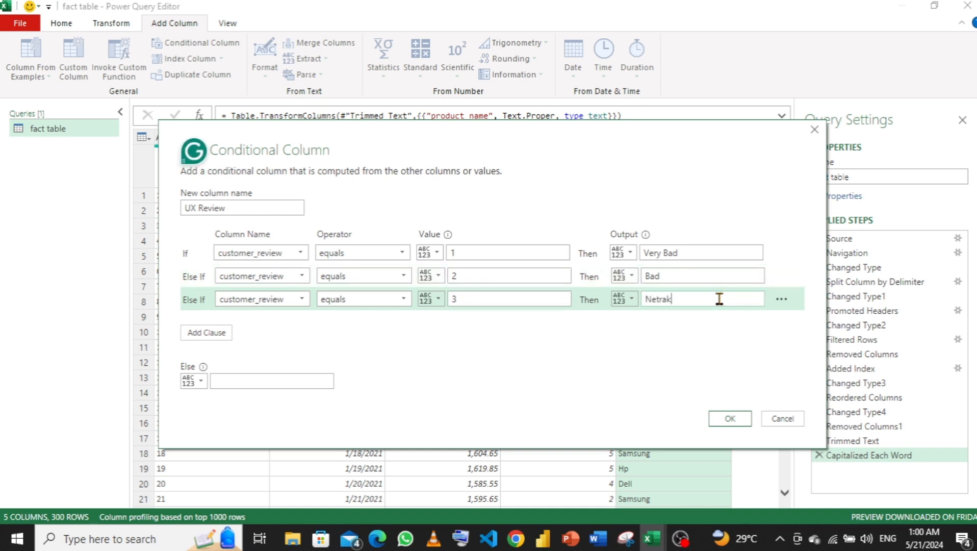
{"action": "type", "text": "l"}
{"action": "key", "text": "Left"}
{"action": "key", "text": "Left"}
{"action": "key", "text": "Left"}
{"action": "key", "text": "Left"}
{"action": "type", "text": "u"}
Add an else-if clause so that customer_review equal to 4 outputs "Good"
{"action": "left_click", "coordinate": [204, 335]}
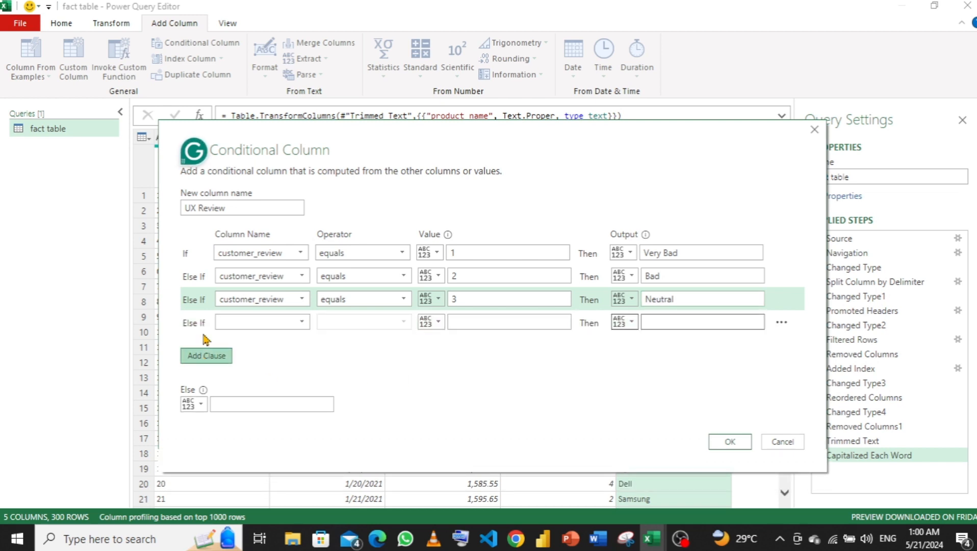
{"action": "left_click", "coordinate": [275, 322]}
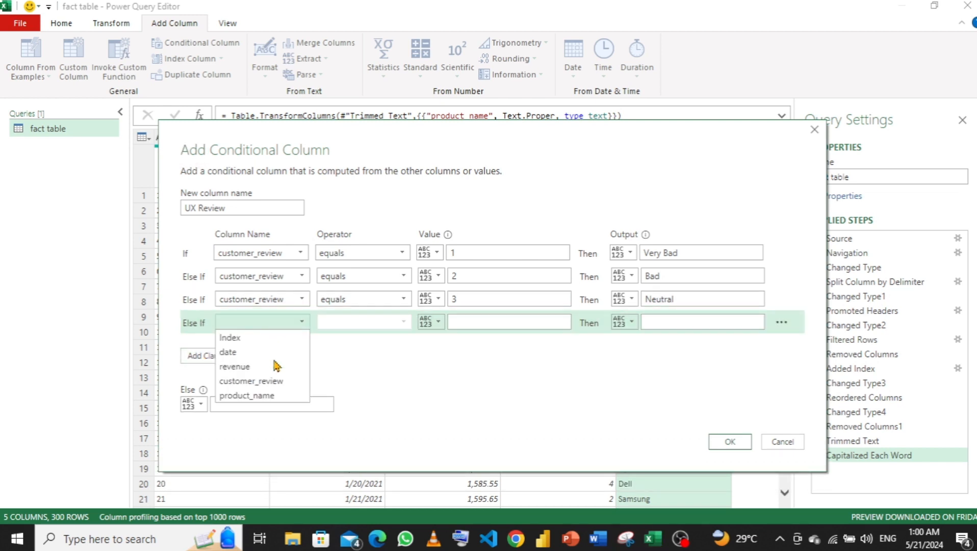
{"action": "left_click", "coordinate": [255, 383]}
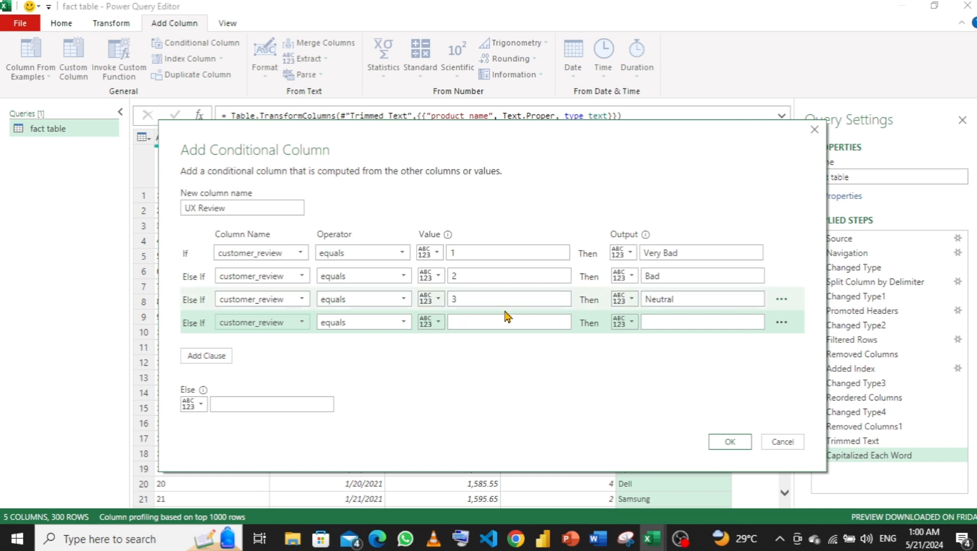
{"action": "left_click", "coordinate": [498, 320]}
{"action": "type", "text": "4"}
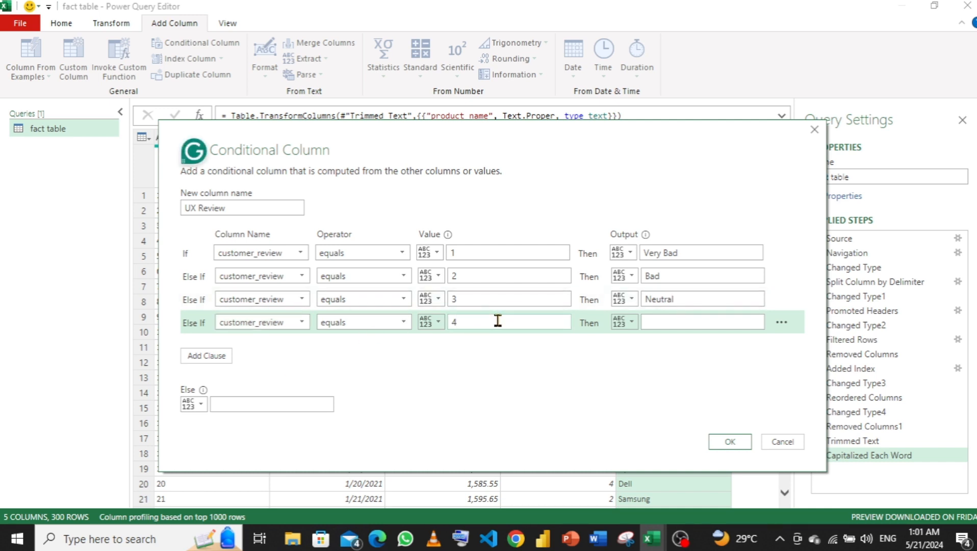
{"action": "left_click", "coordinate": [674, 327]}
{"action": "type", "text": "Good"}
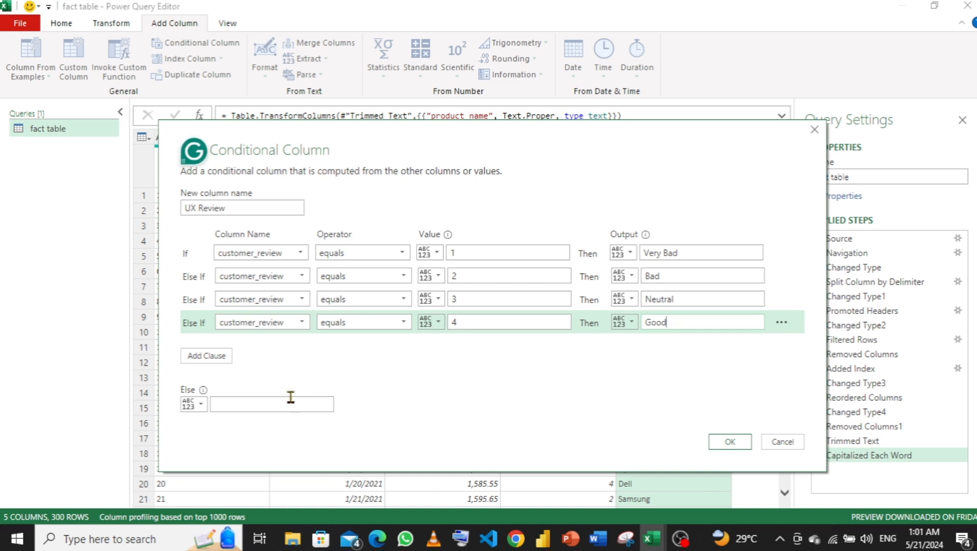
Set the else output to "V. Good" and create the UX Review conditional column
{"action": "left_click", "coordinate": [274, 404]}
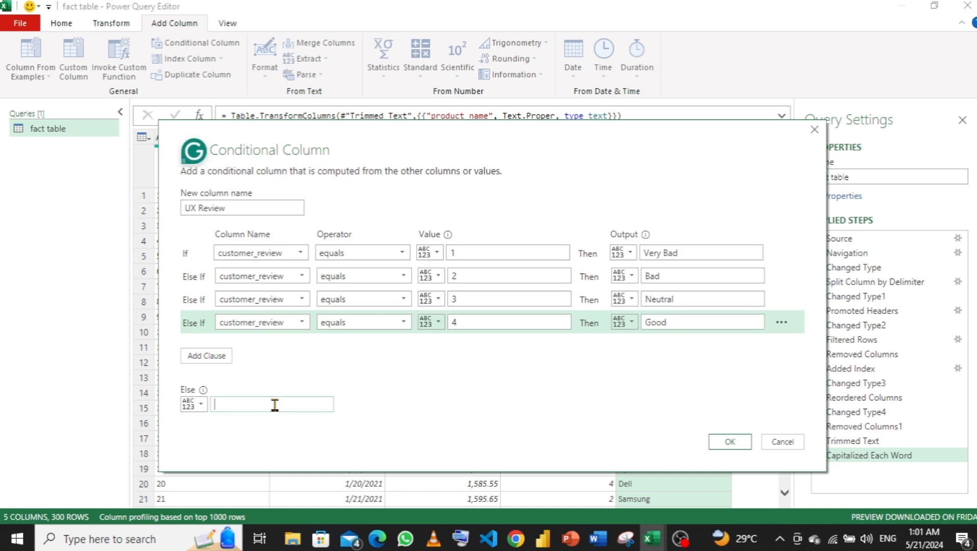
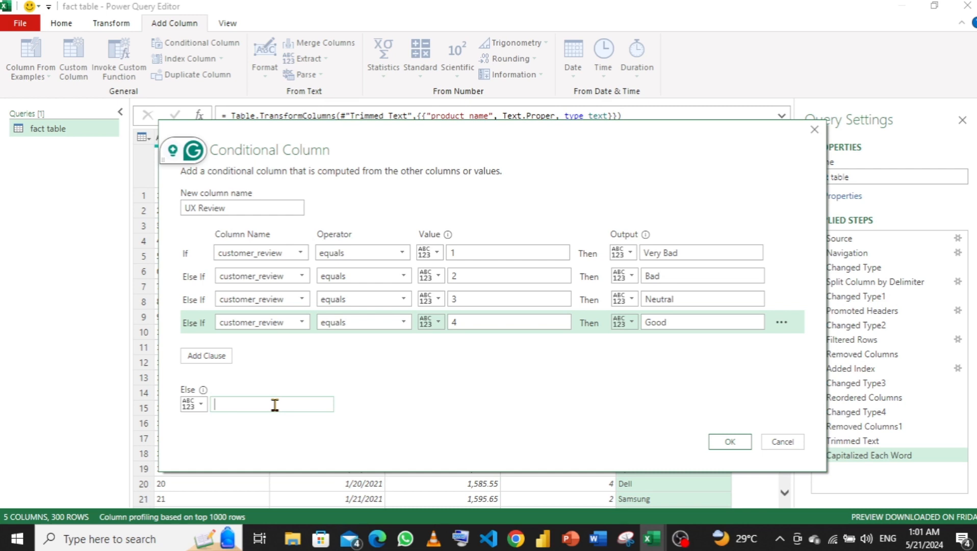
{"action": "type", "text": "V. Good"}
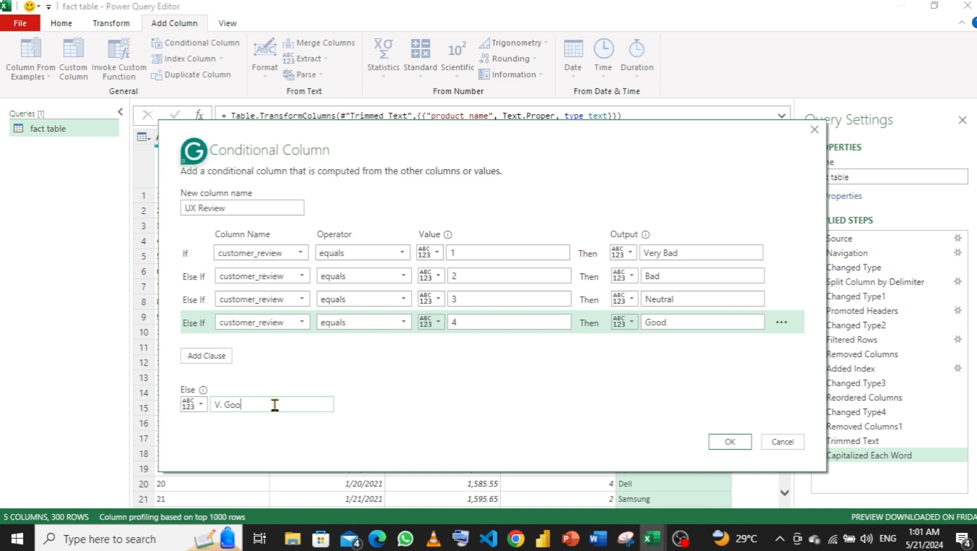
{"action": "left_click", "coordinate": [726, 444]}
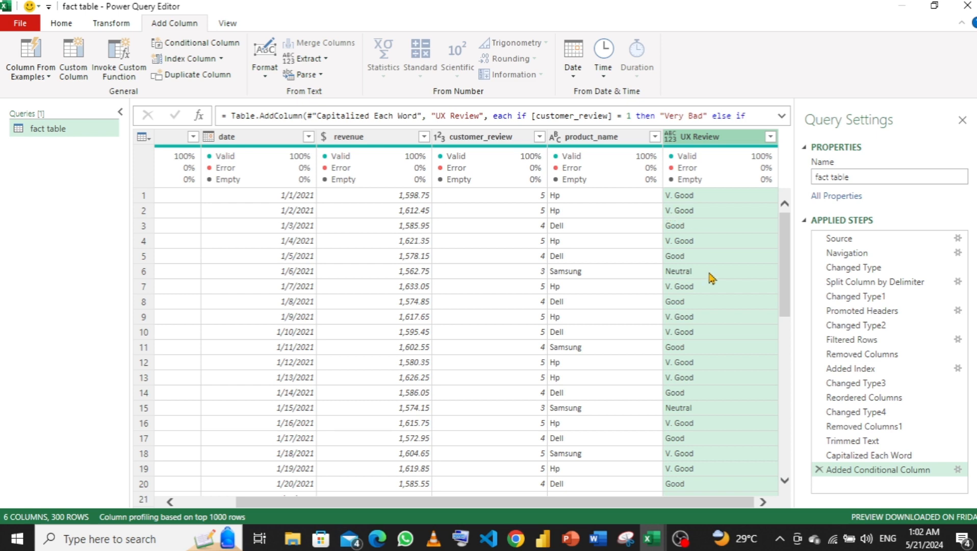
Change the data type of the UX Review column to Text
{"action": "left_click", "coordinate": [671, 137]}
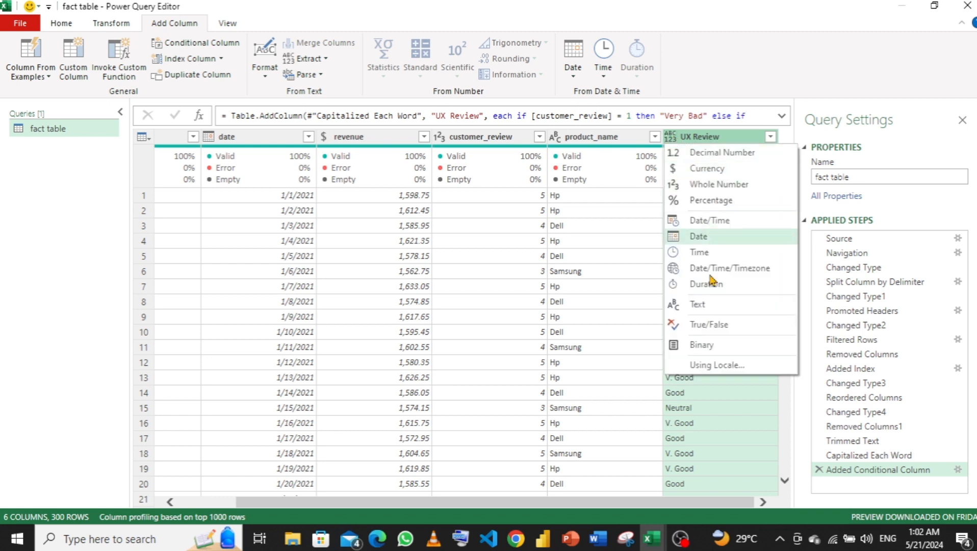
{"action": "left_click", "coordinate": [697, 304]}
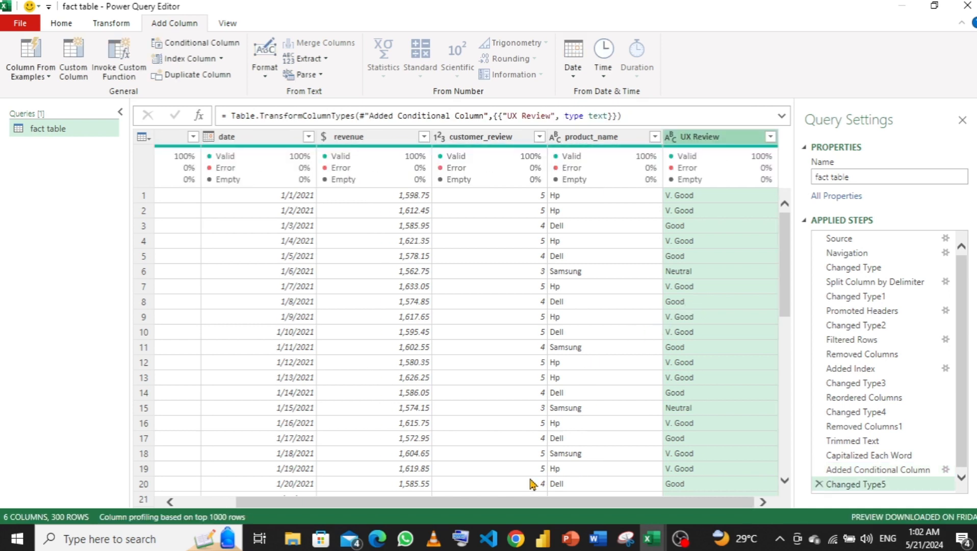
{"action": "left_click_drag", "start_coordinate": [480, 504], "coordinate": [345, 508]}
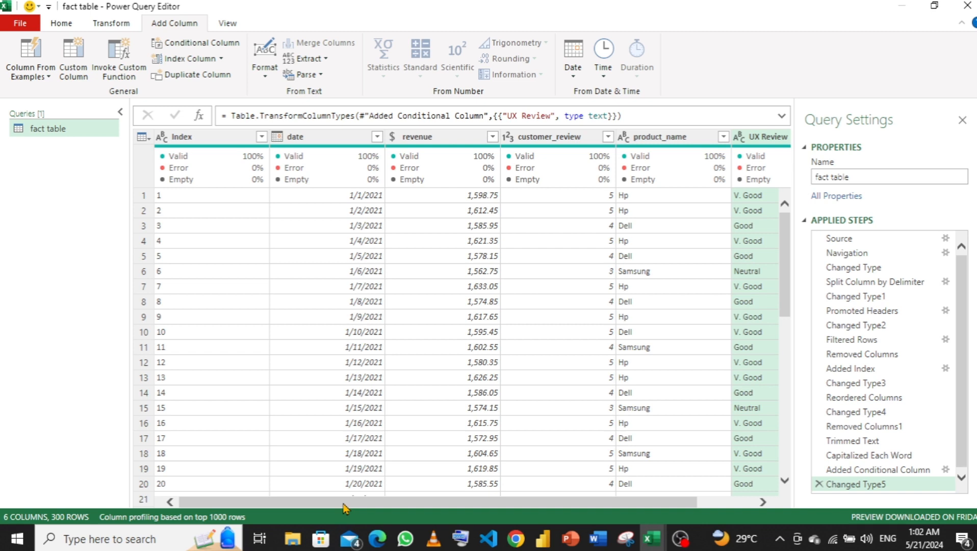
Close the query editor and load the cleaned fact table into the Excel workbook
{"action": "left_click", "coordinate": [58, 25]}
{"action": "left_click", "coordinate": [21, 76]}
{"action": "left_click", "coordinate": [38, 92]}
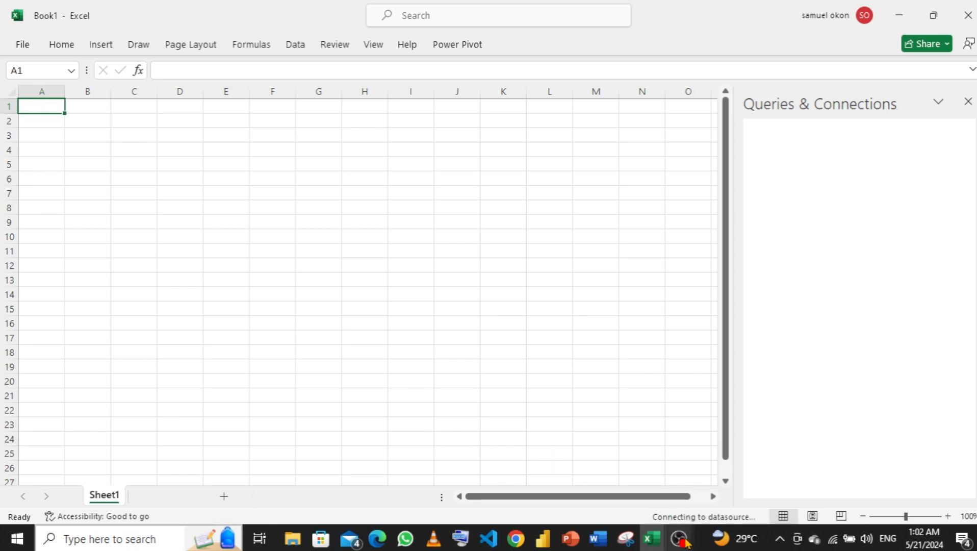
{"action": "mouse_move", "coordinate": [683, 542]}
{"action": "left_click", "coordinate": [714, 478]}
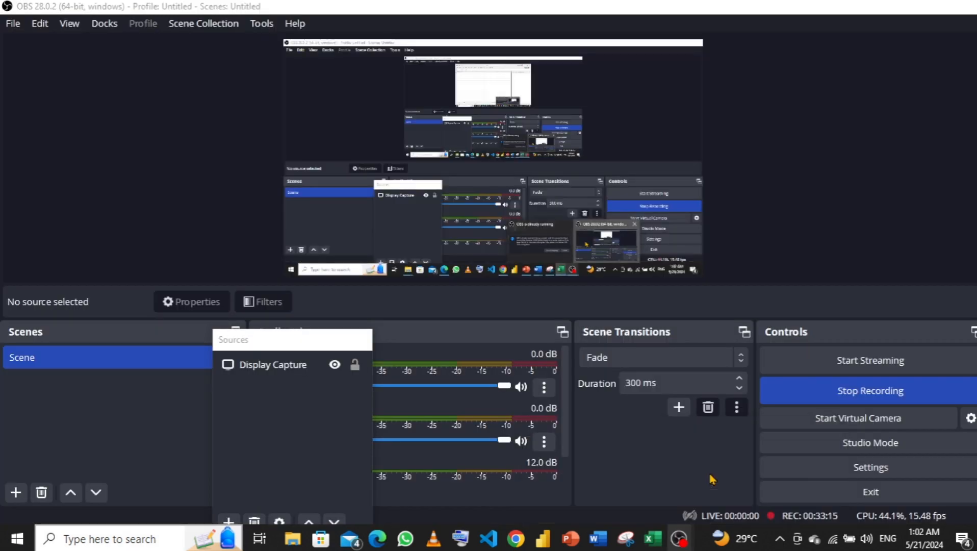